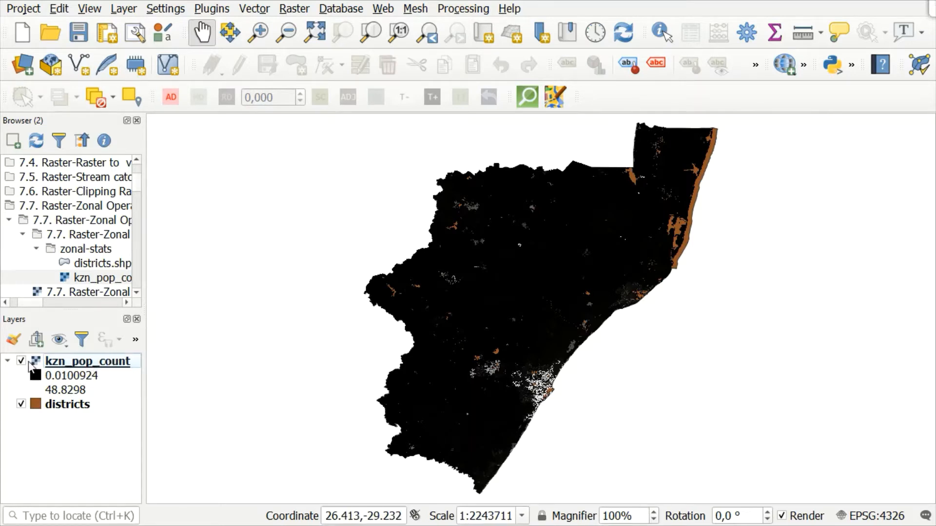
# Toggle the visibility of the districts and kzn_pop_count layers off and on to compare them on the map.
pyautogui.click(21, 404)
pyautogui.click(21, 404)
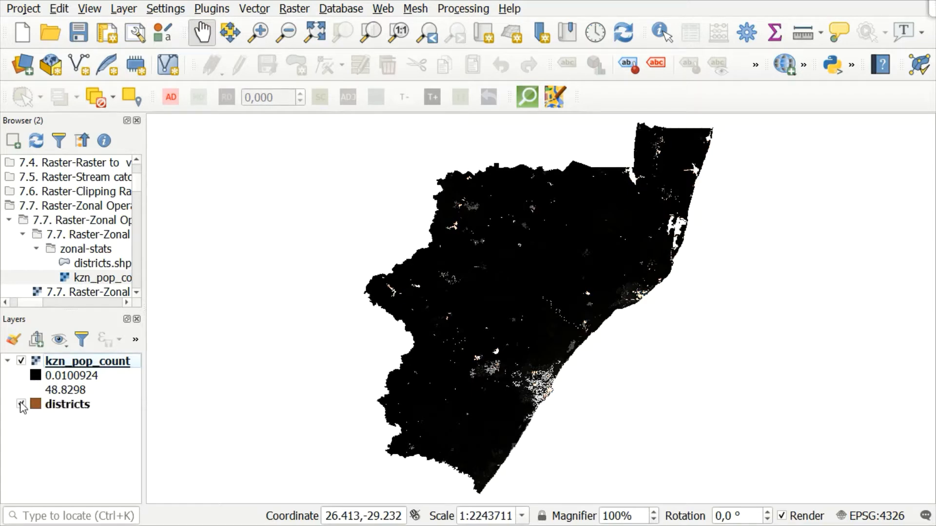
pyautogui.click(21, 362)
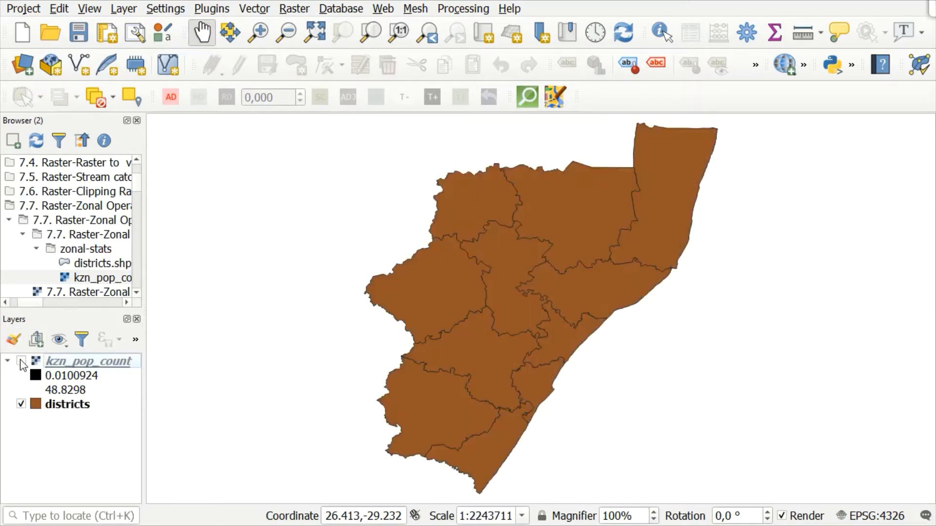
pyautogui.click(21, 362)
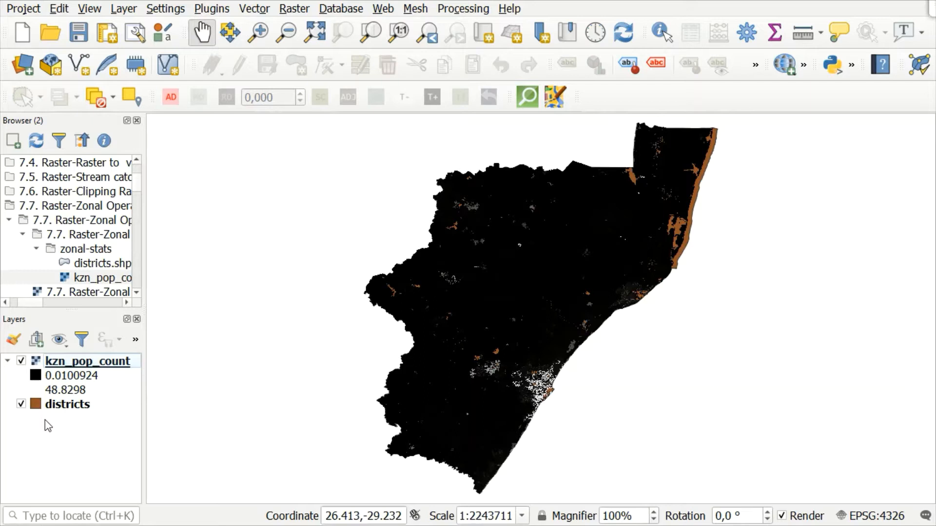
# Inspect the provider information of the kzn_pop_count raster layer, including its coordinate reference system.
pyautogui.rightClick(69, 364)
pyautogui.click(139, 356)
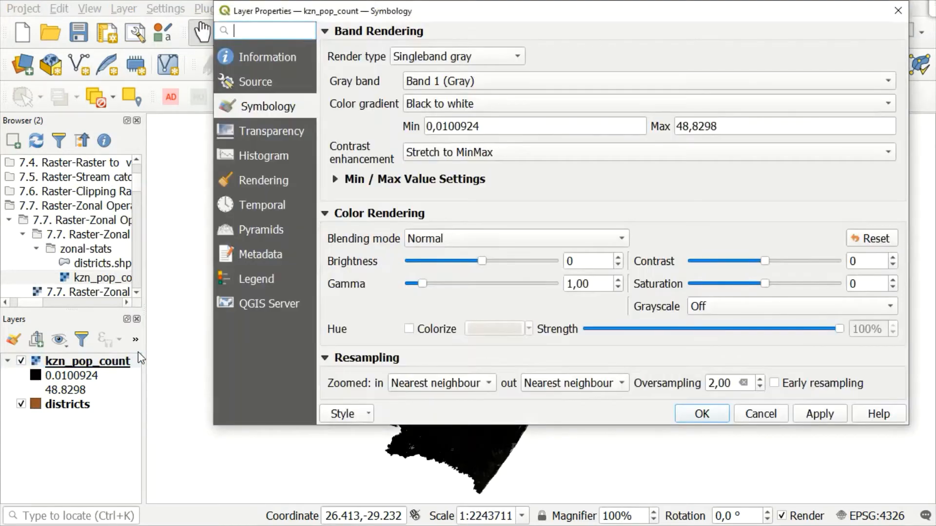
pyautogui.click(265, 56)
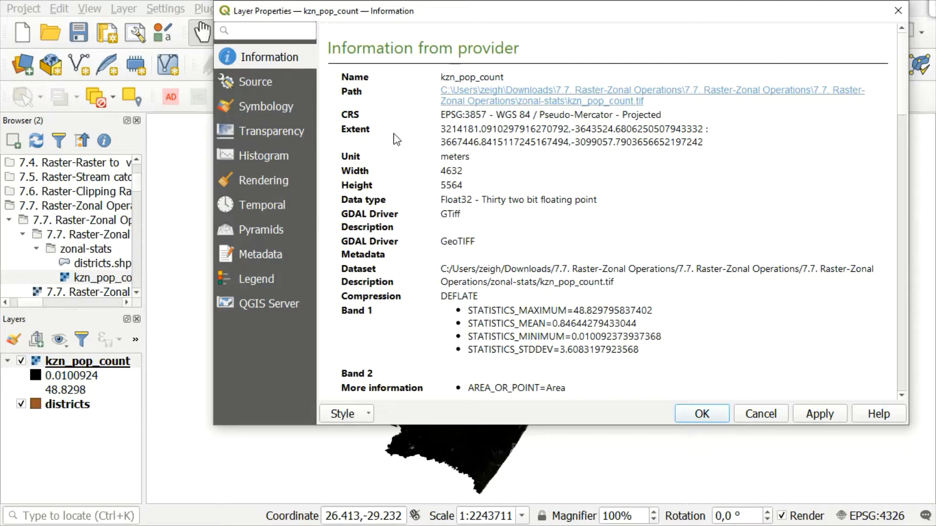
pyautogui.click(905, 10)
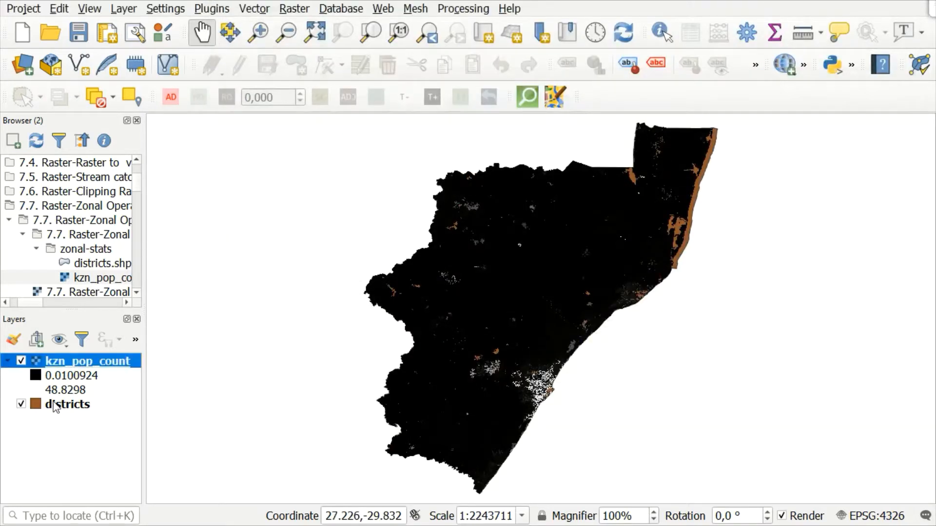
# Inspect the provider information of the districts layer to check its coordinate reference system.
pyautogui.click(54, 404)
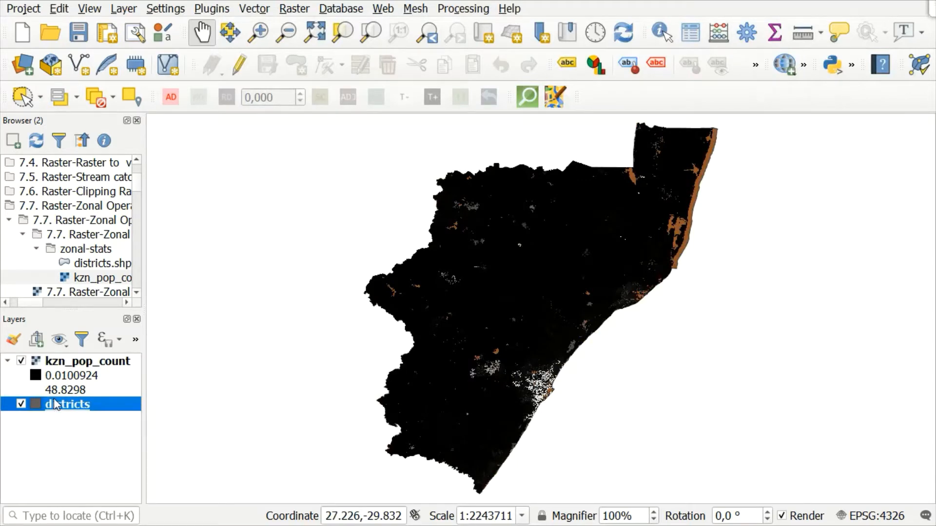
pyautogui.doubleClick(54, 403)
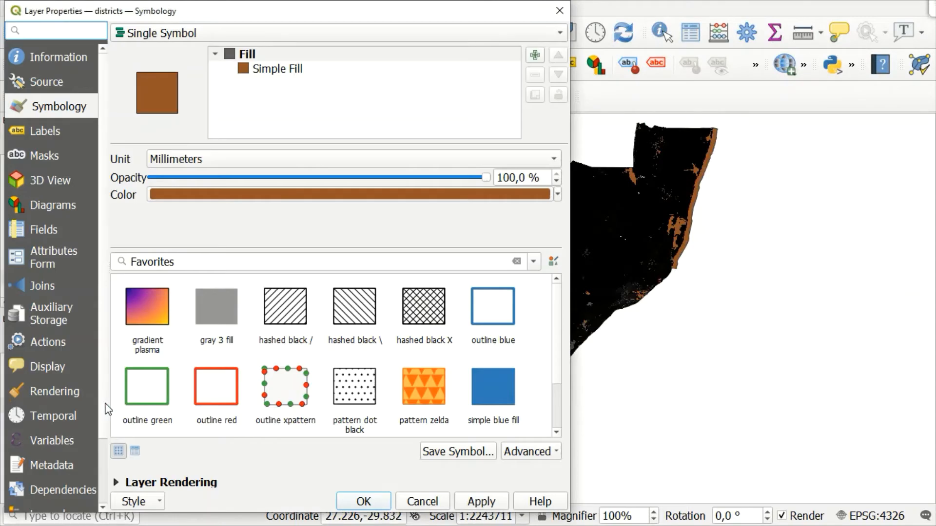
pyautogui.click(51, 56)
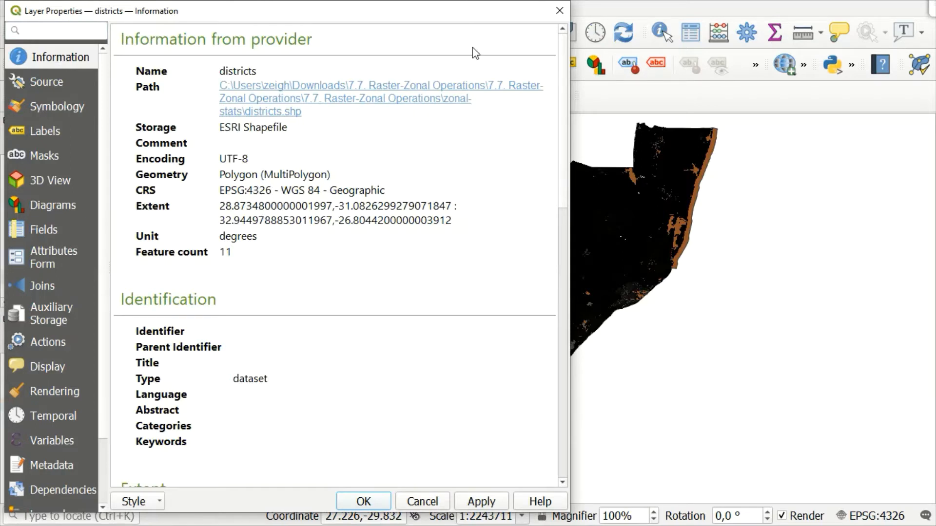
pyautogui.click(560, 11)
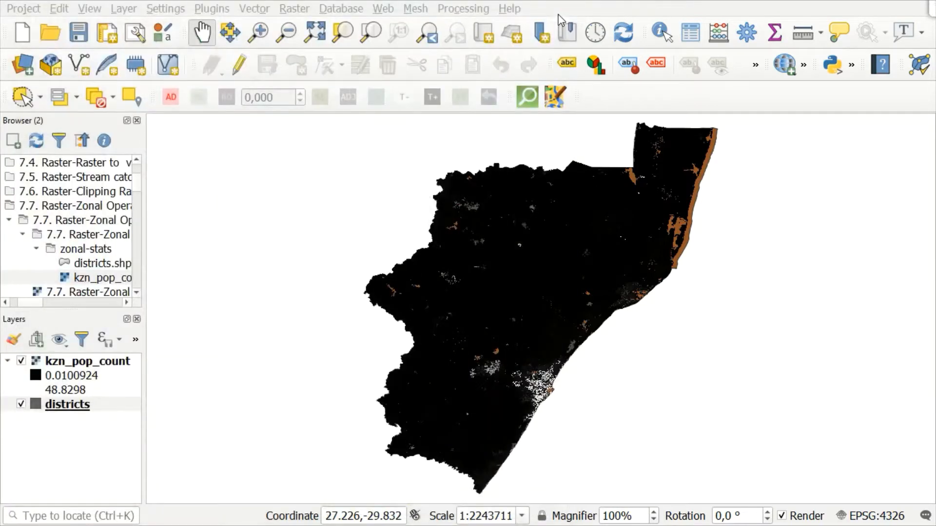
# Set up an export of all districts features with the CRS EPSG:3857 - WGS 84 / Pseudo-Mercator.
pyautogui.rightClick(65, 405)
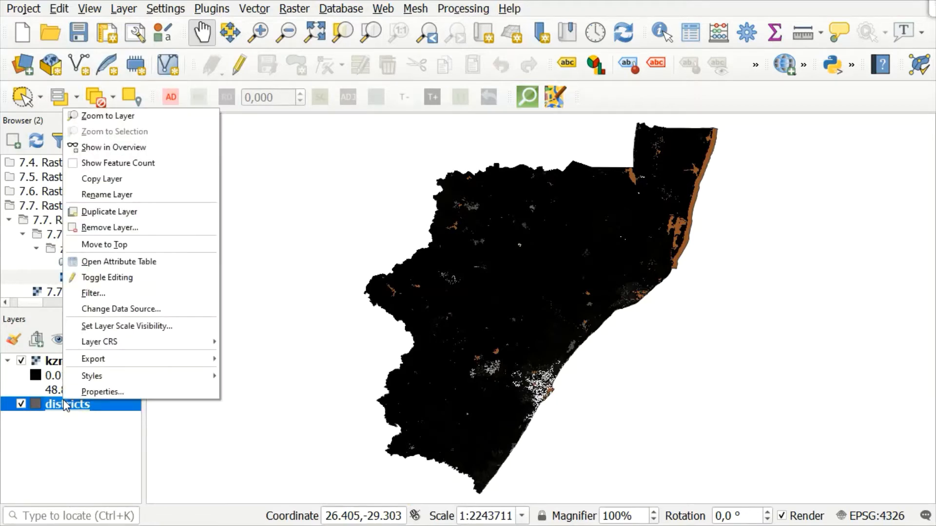
pyautogui.moveTo(209, 363)
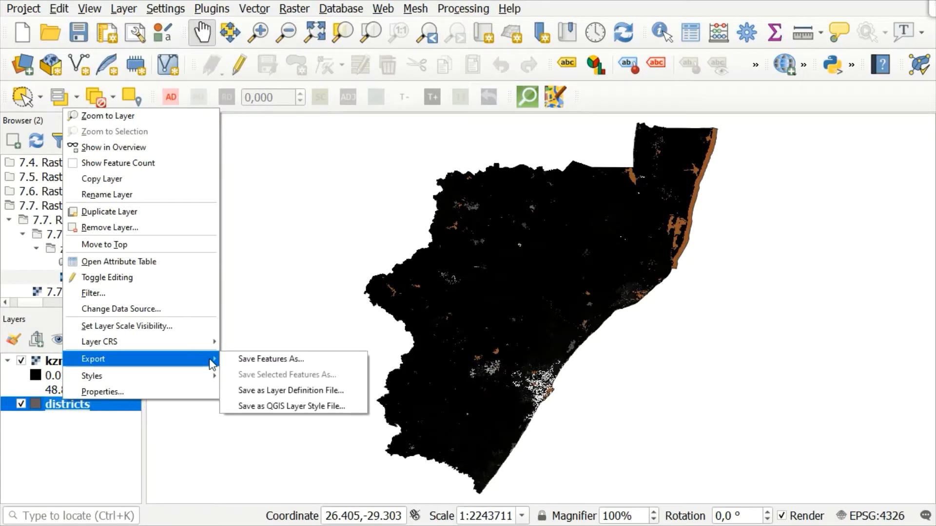
pyautogui.click(294, 365)
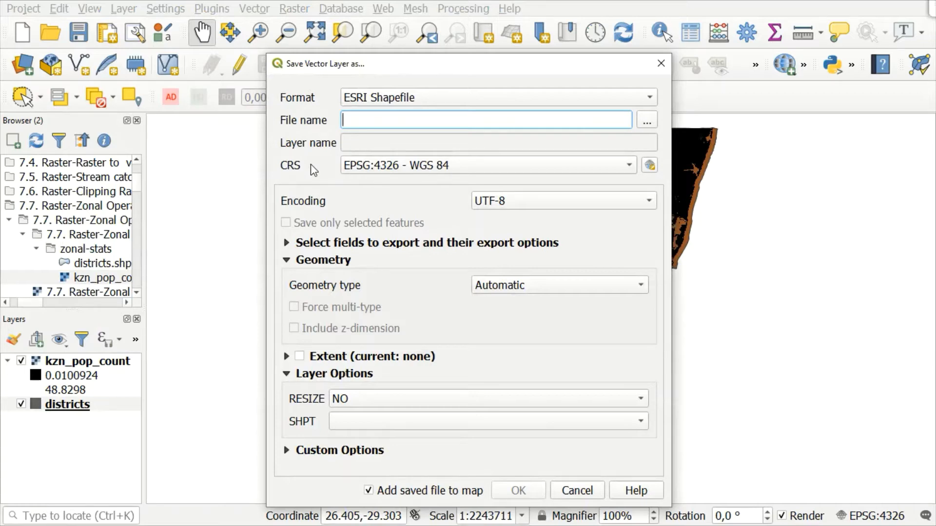
pyautogui.click(629, 168)
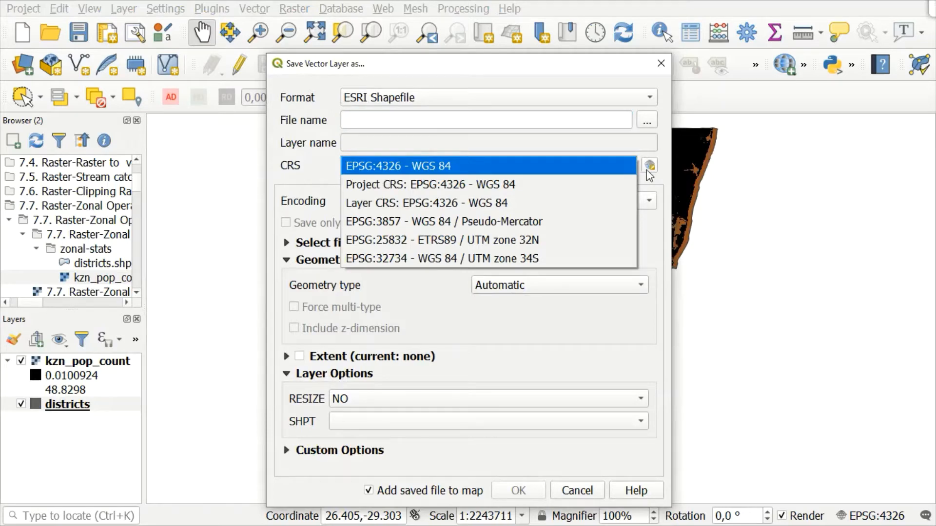
pyautogui.click(577, 230)
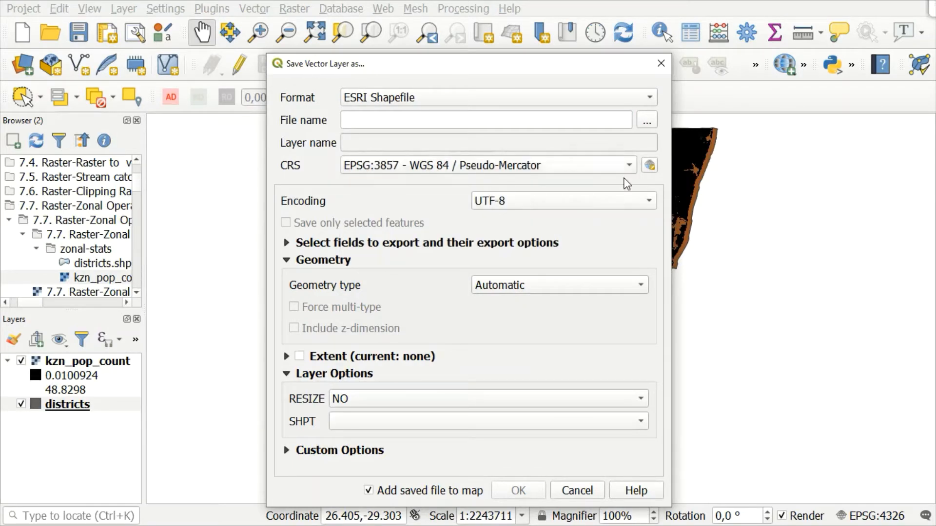
# Name the output shapefile District_projected in the QGIS Training folder and run the export, adding it to the map.
pyautogui.click(647, 128)
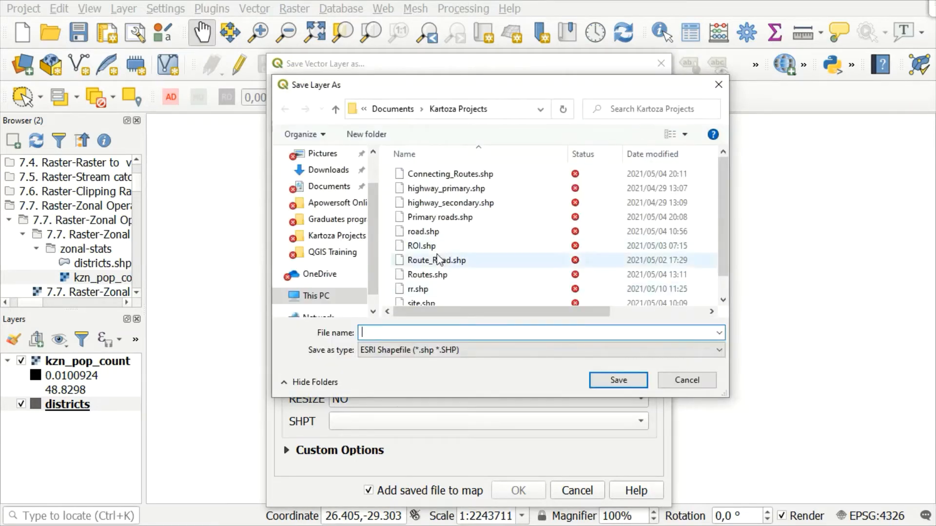
pyautogui.click(334, 254)
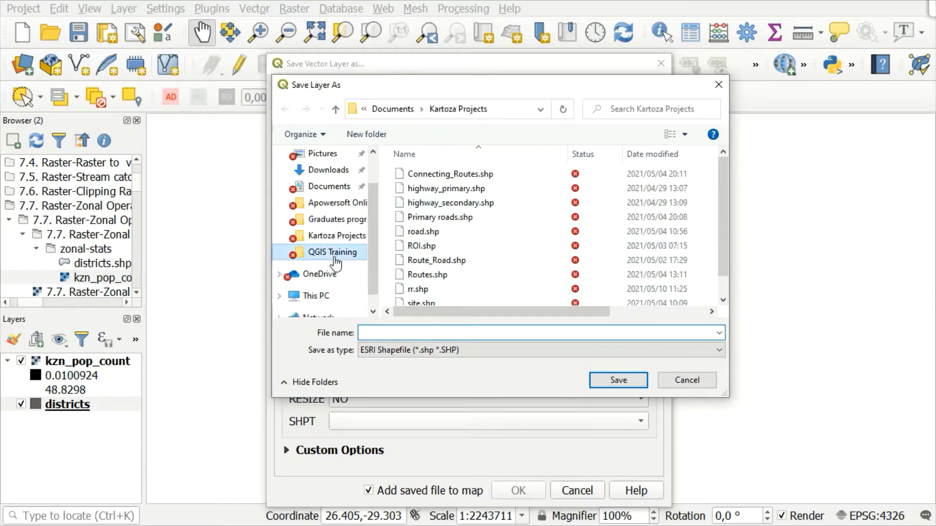
pyautogui.click(409, 331)
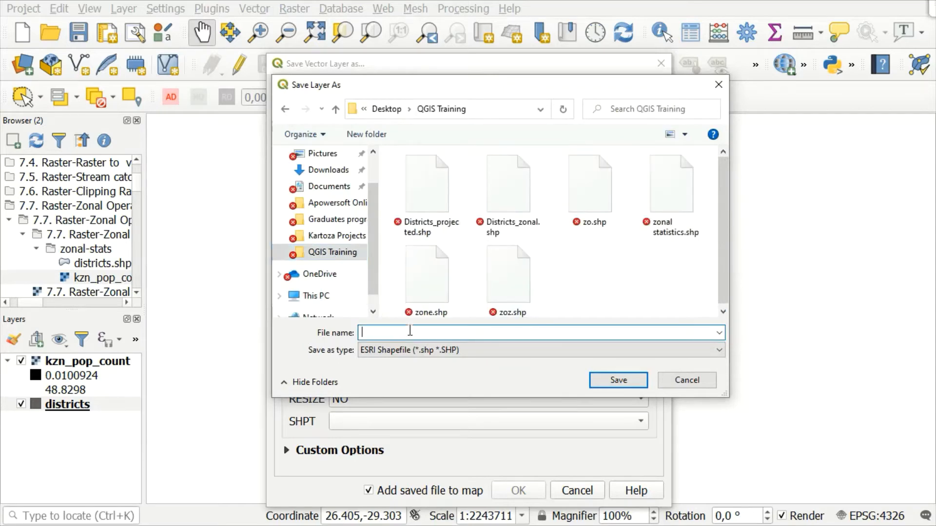
pyautogui.write('Di')
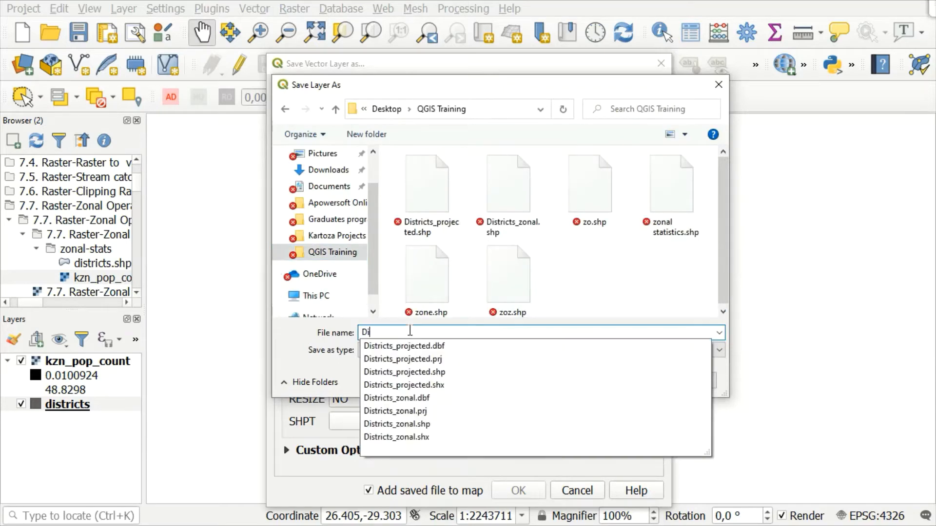
pyautogui.write('strict_projected')
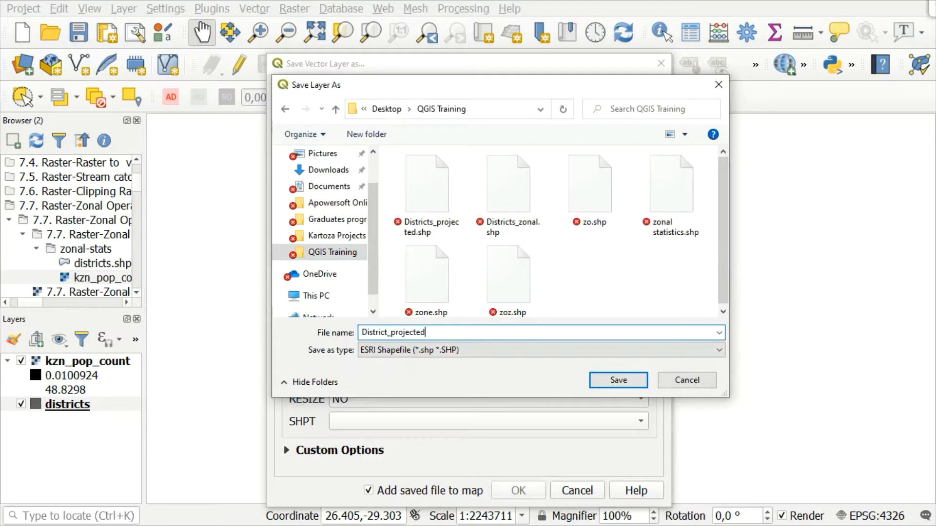
pyautogui.click(644, 385)
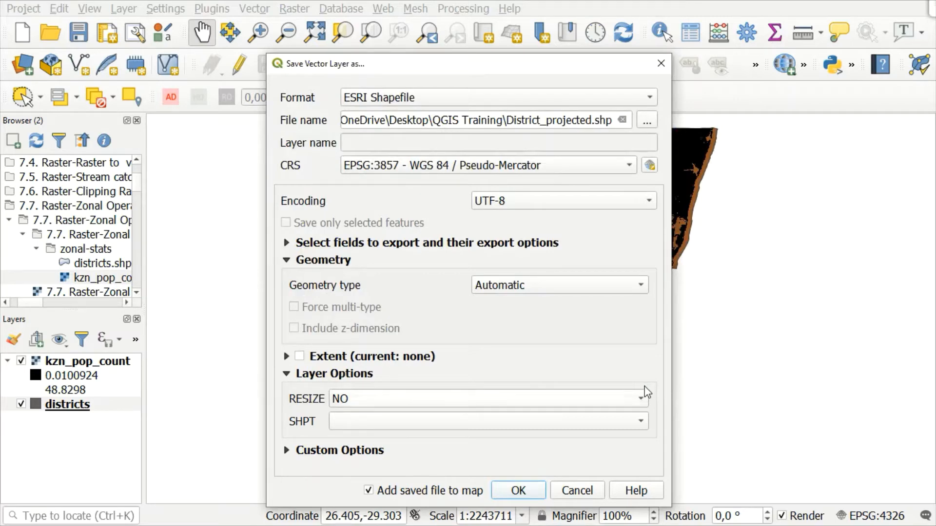
pyautogui.click(518, 491)
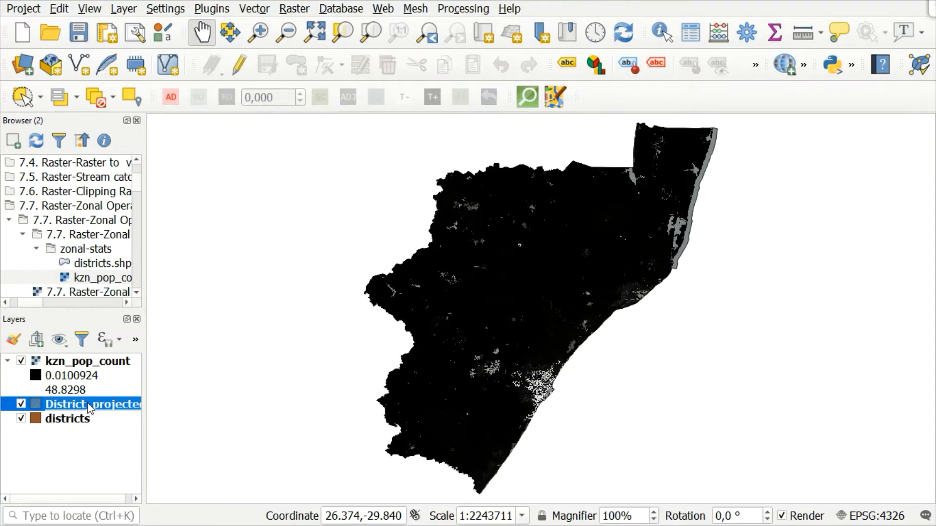
# Check the coordinate reference system in the District_projected layer's provider information.
pyautogui.doubleClick(89, 406)
pyautogui.click(88, 405)
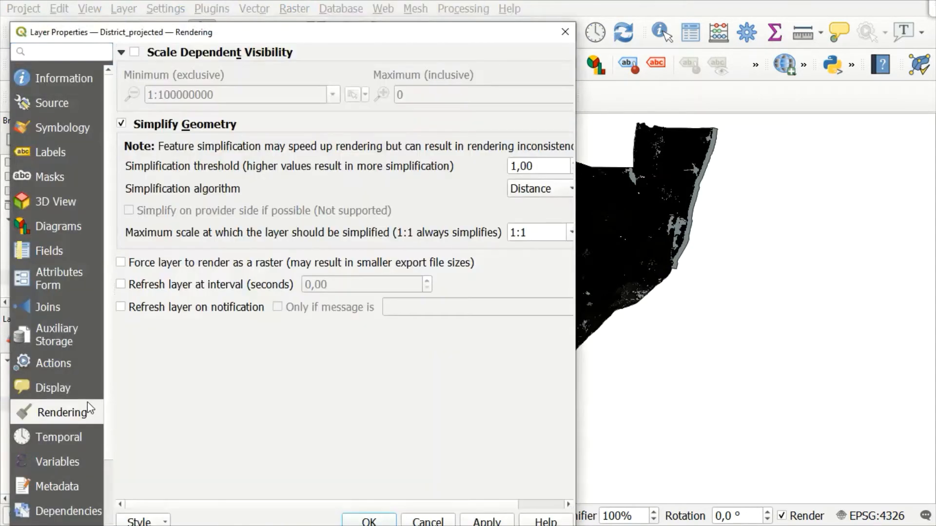
pyautogui.click(77, 74)
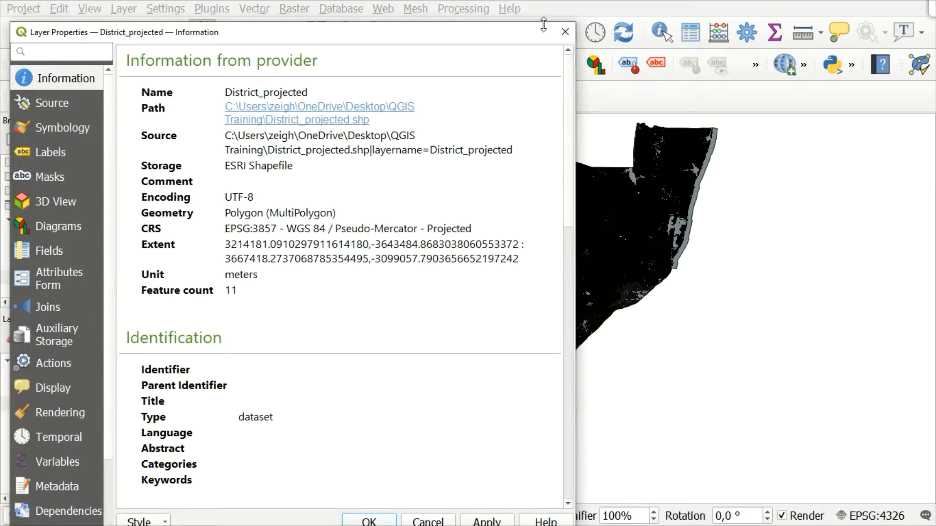
pyautogui.click(565, 32)
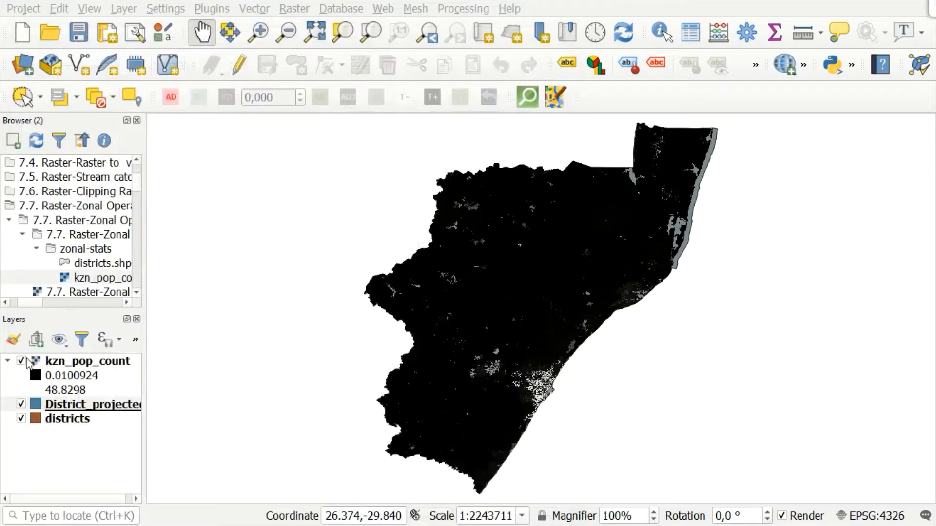
# Remove the original districts layer from the project.
pyautogui.click(38, 437)
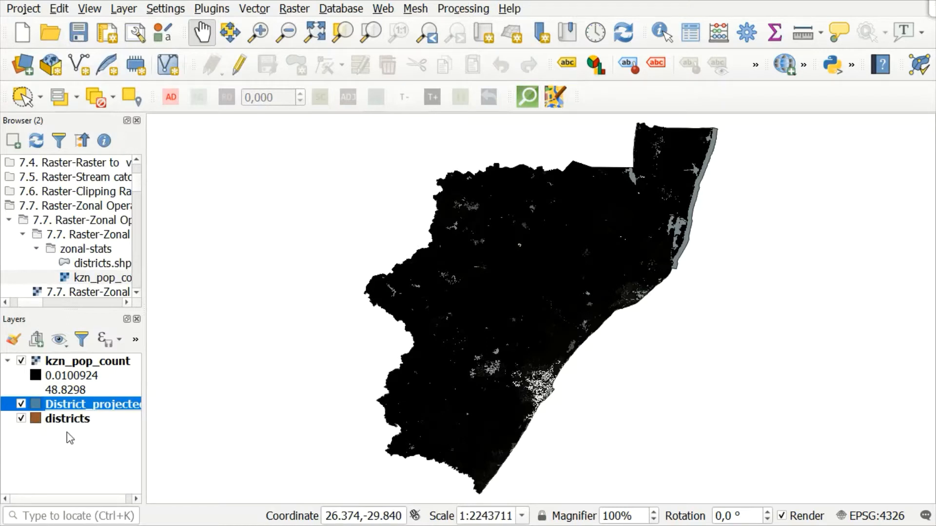
pyautogui.click(54, 421)
pyautogui.rightClick(54, 421)
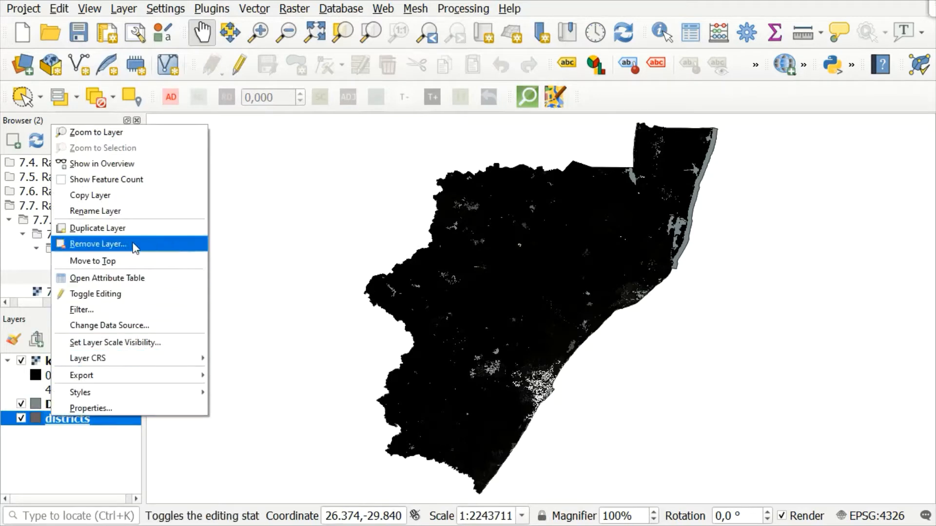
pyautogui.click(121, 244)
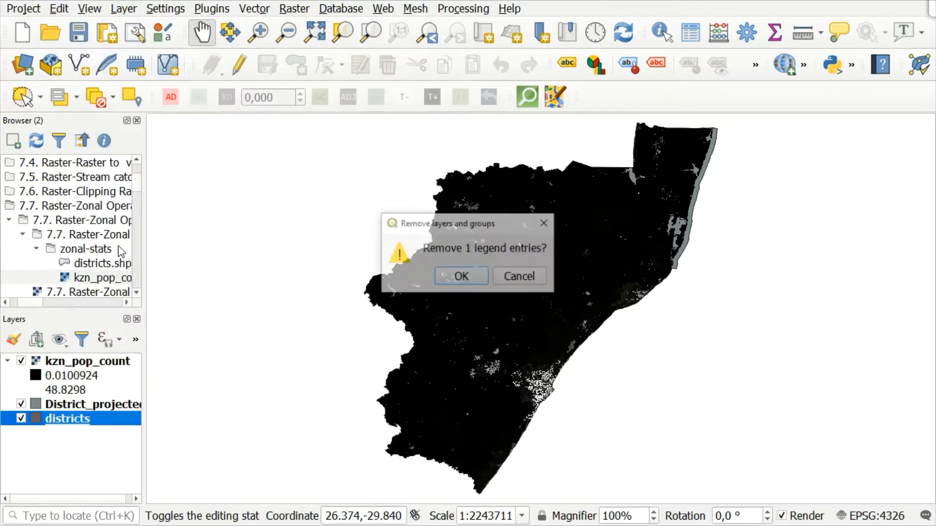
pyautogui.click(468, 277)
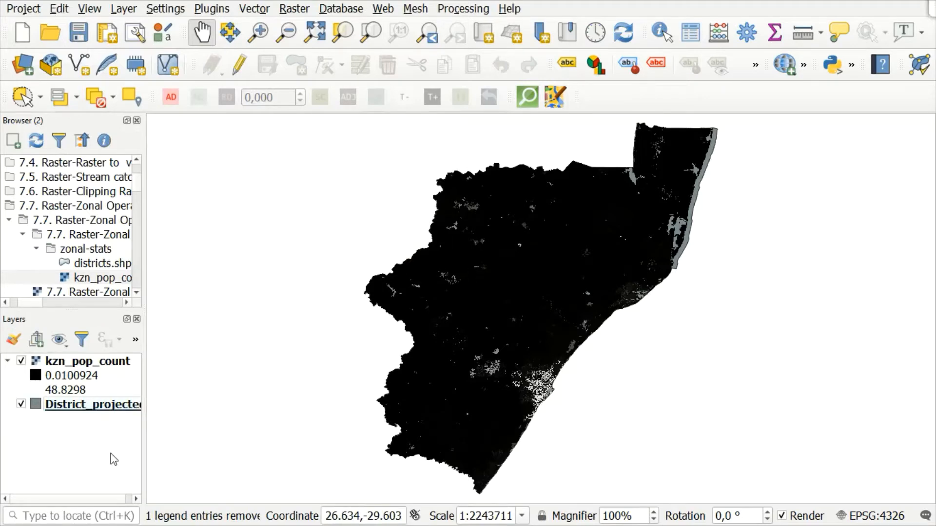
# Search the processing toolbox for "project", locate the Reproject layer algorithm under Vector general, and close the toolbox.
pyautogui.click(468, 10)
pyautogui.click(473, 26)
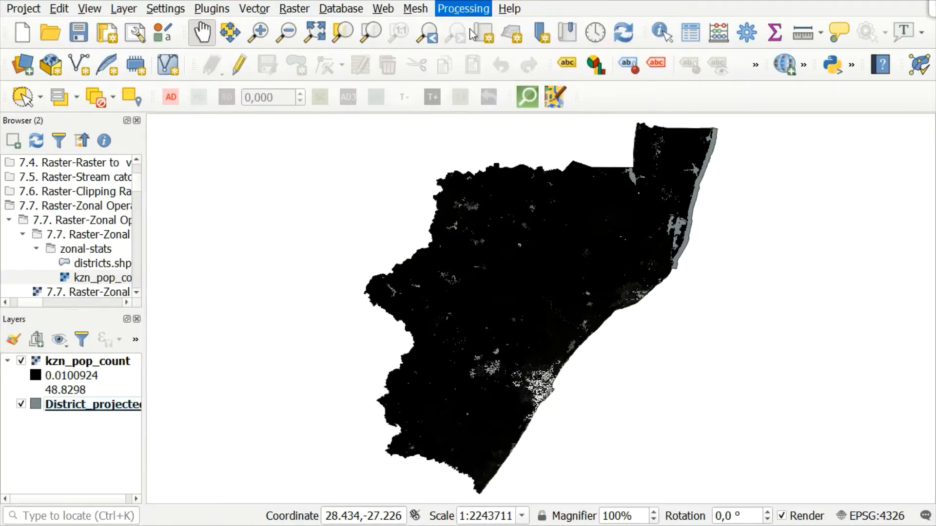
pyautogui.click(586, 163)
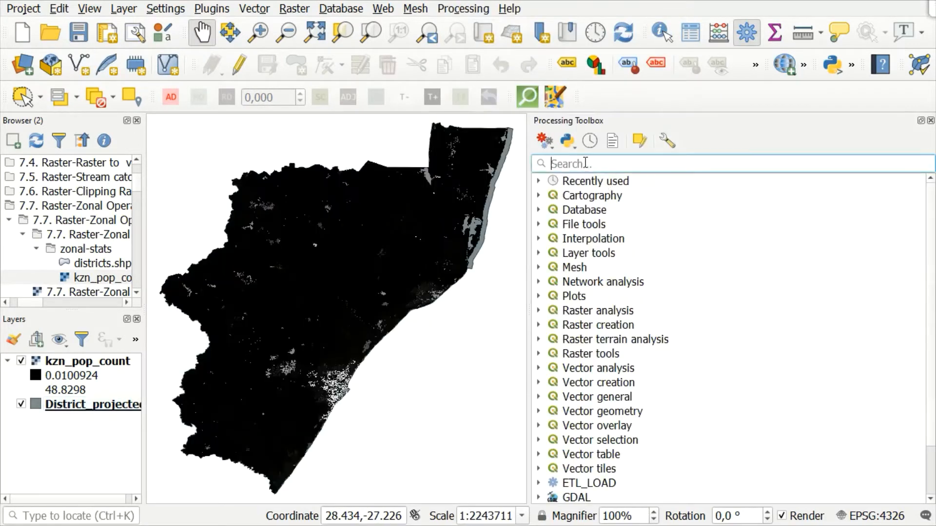
pyautogui.write('p')
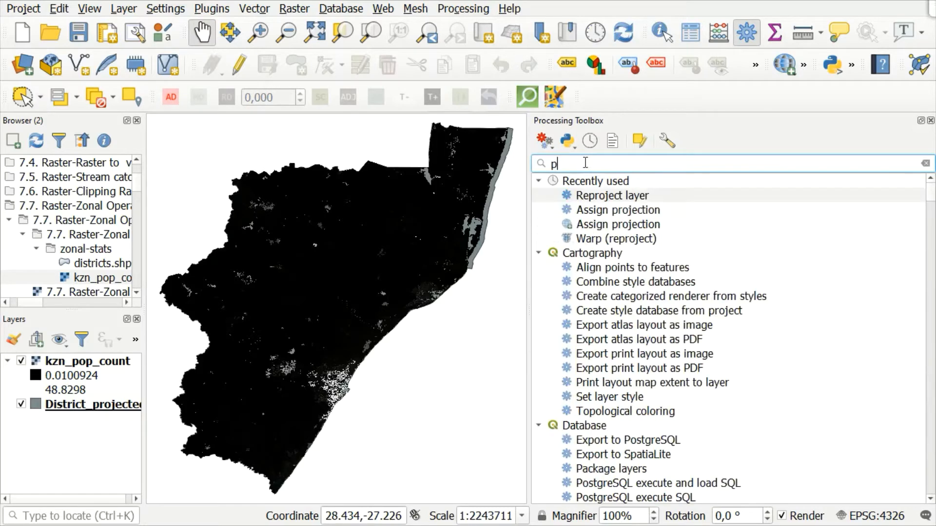
pyautogui.write('ro')
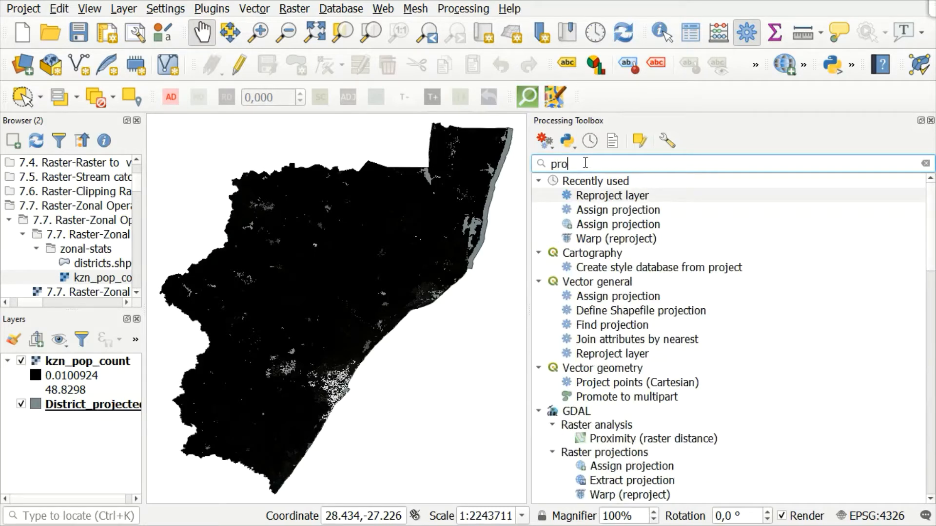
pyautogui.write('ject')
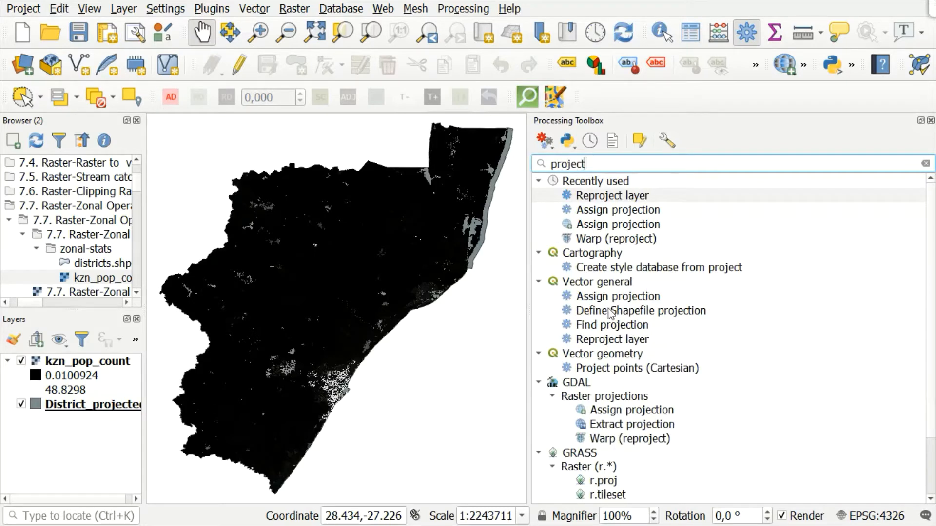
pyautogui.click(637, 343)
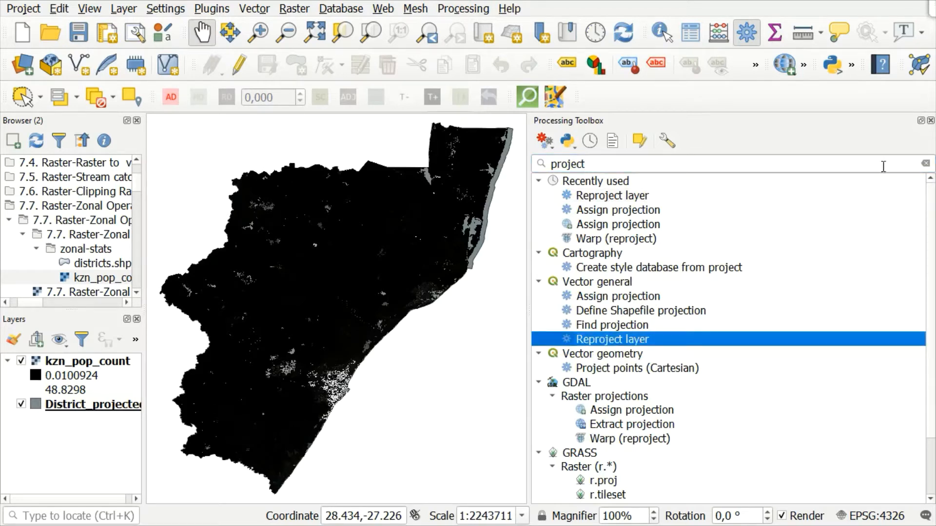
pyautogui.click(930, 121)
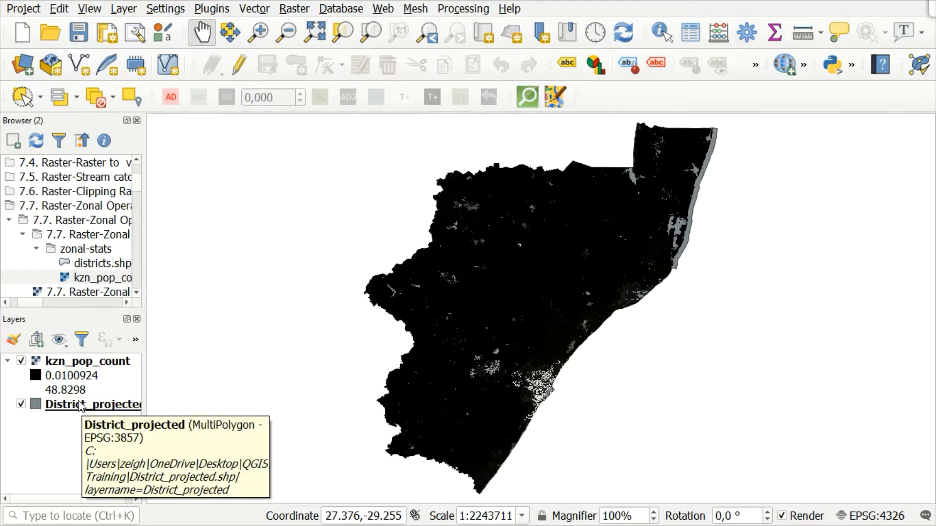
# Move the District_projected layer above kzn_pop_count and give its simple fill a transparent fill color.
pyautogui.moveTo(82, 411); pyautogui.dragTo(67, 364)
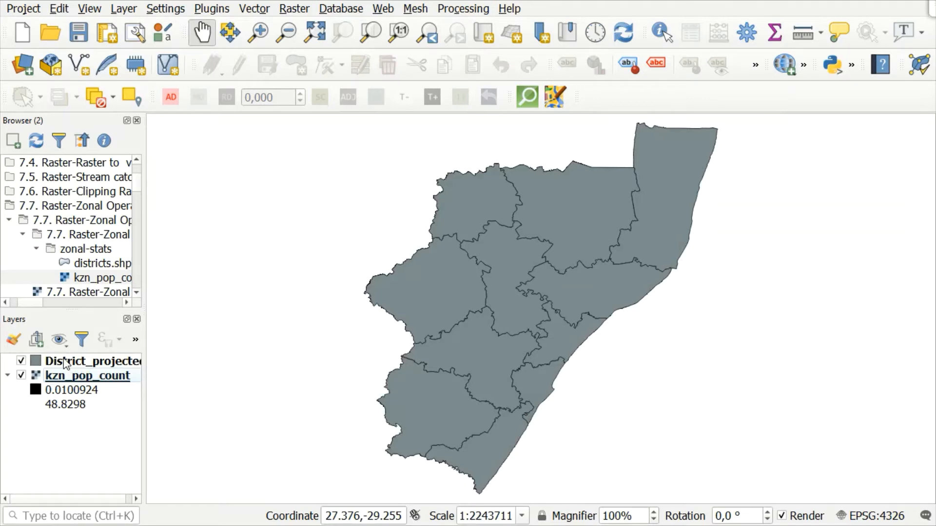
pyautogui.rightClick(65, 363)
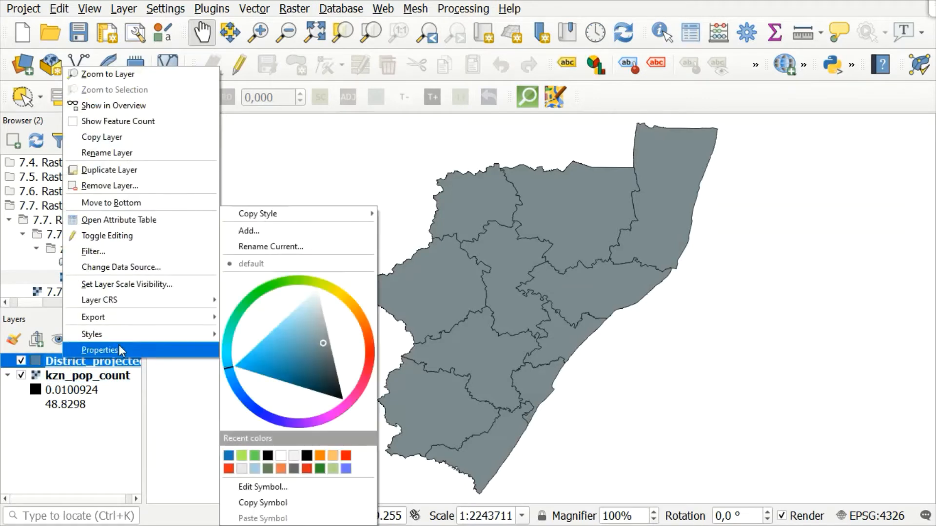
pyautogui.click(118, 345)
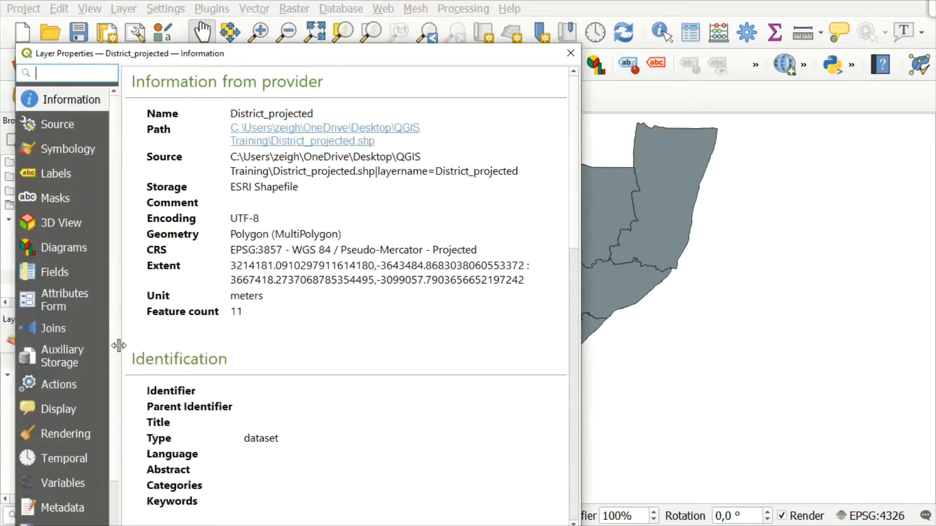
pyautogui.click(46, 148)
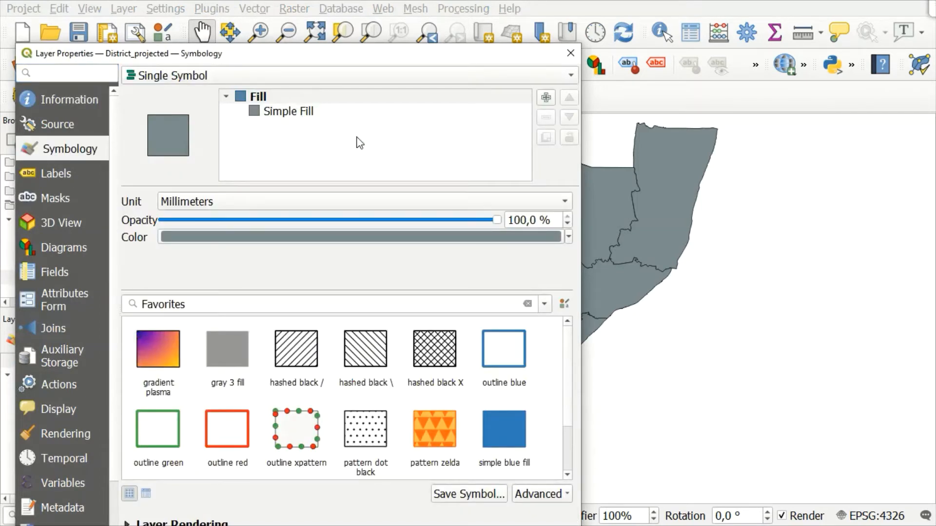
pyautogui.click(291, 115)
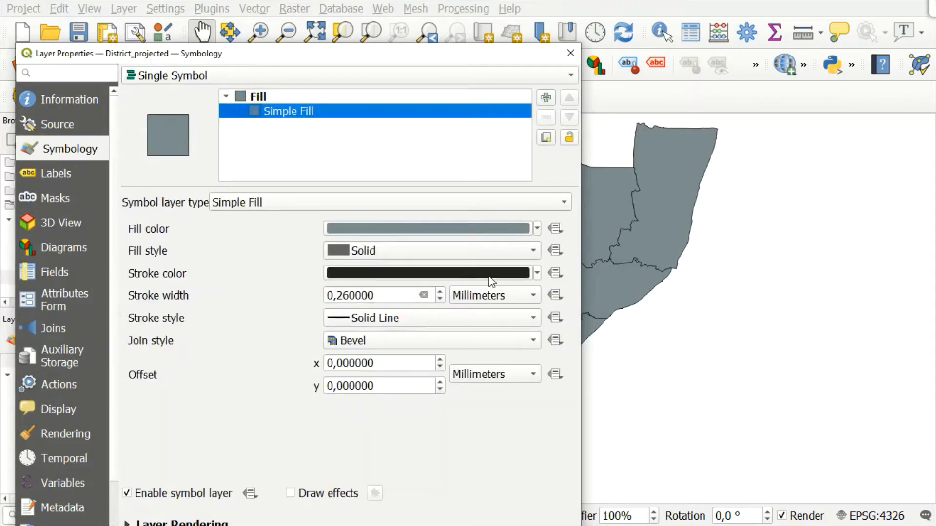
pyautogui.click(537, 230)
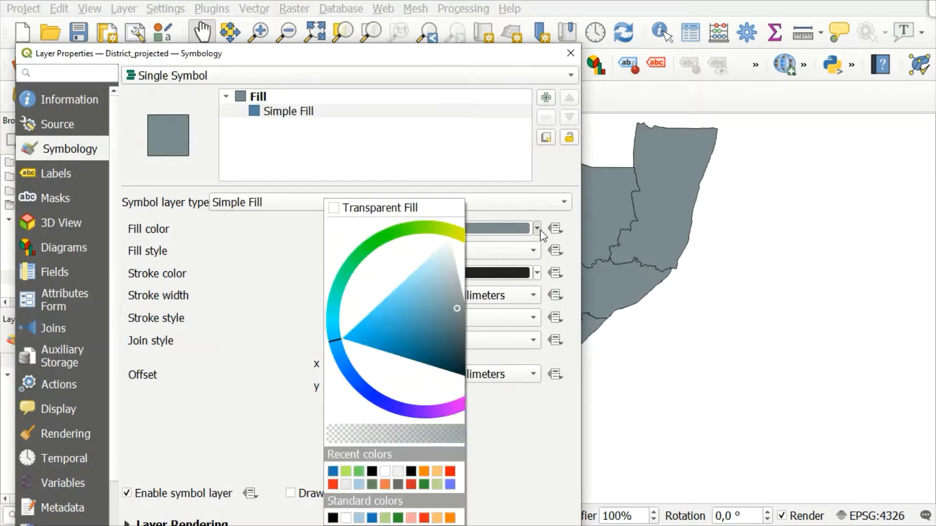
pyautogui.click(410, 215)
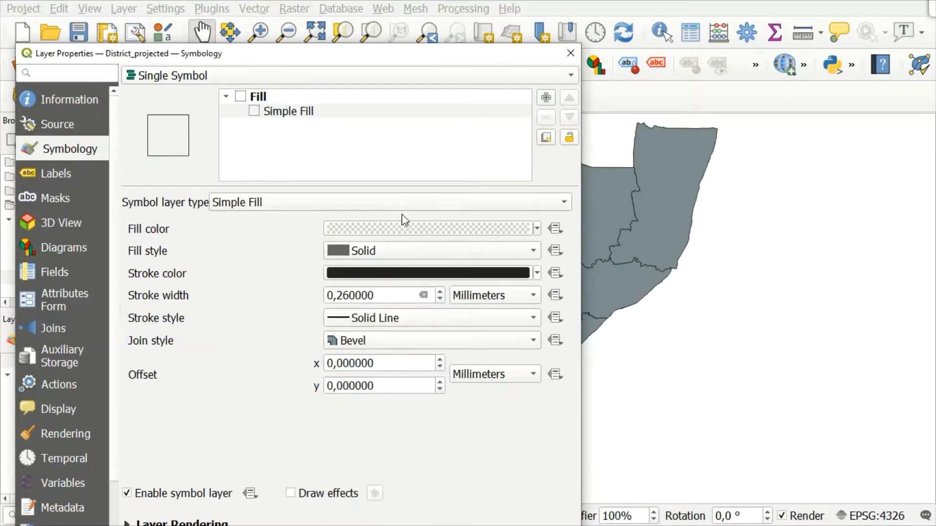
# Set the stroke color of the District_projected simple fill to the HTML value #608856.
pyautogui.click(538, 273)
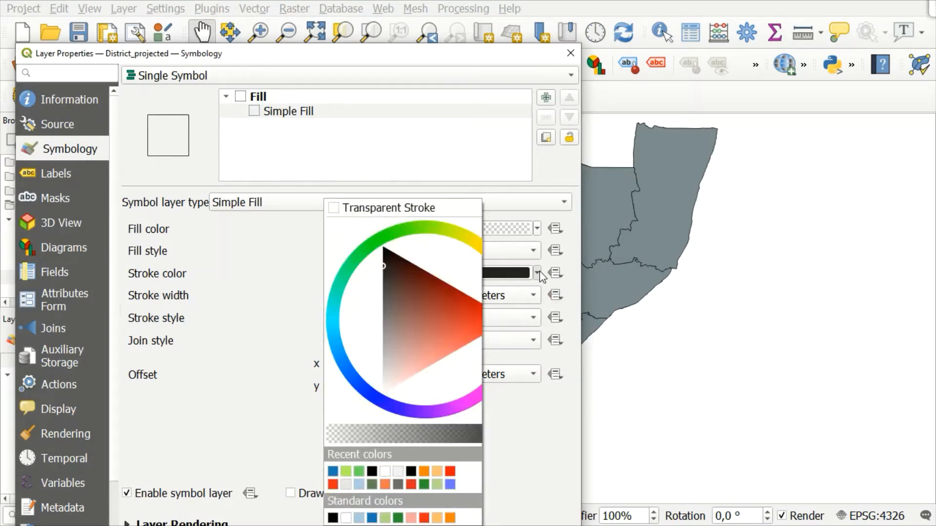
pyautogui.click(501, 276)
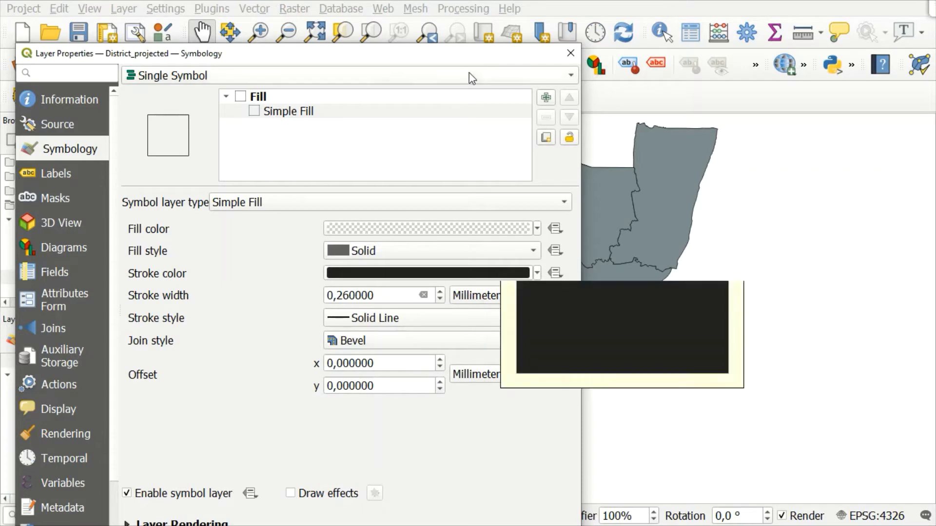
pyautogui.moveTo(429, 62)
pyautogui.mouseDown()
pyautogui.moveTo(469, 4)
pyautogui.moveTo(469, 19)
pyautogui.mouseUp()
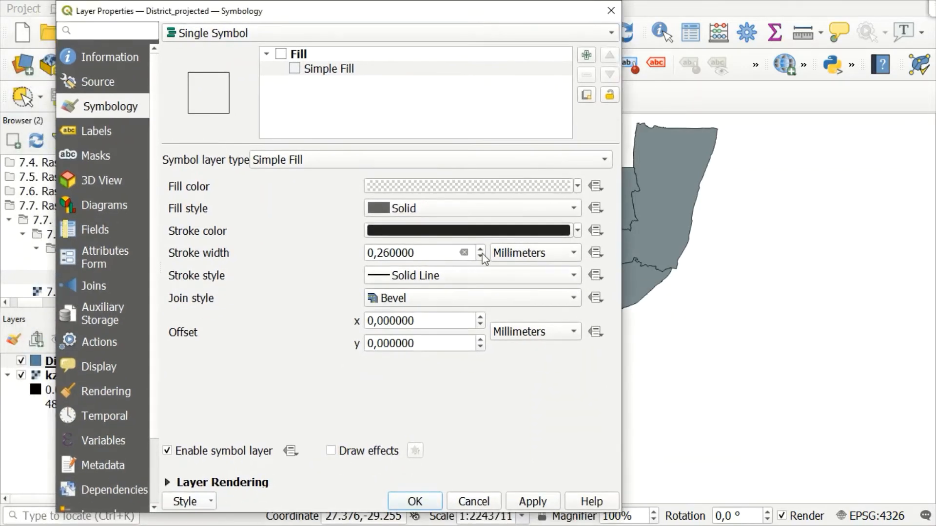
pyautogui.click(448, 236)
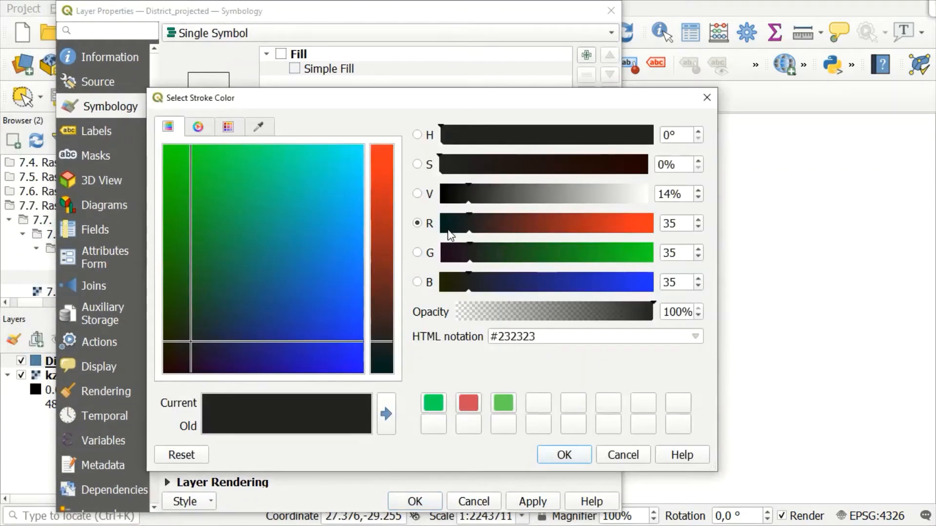
pyautogui.click(563, 336)
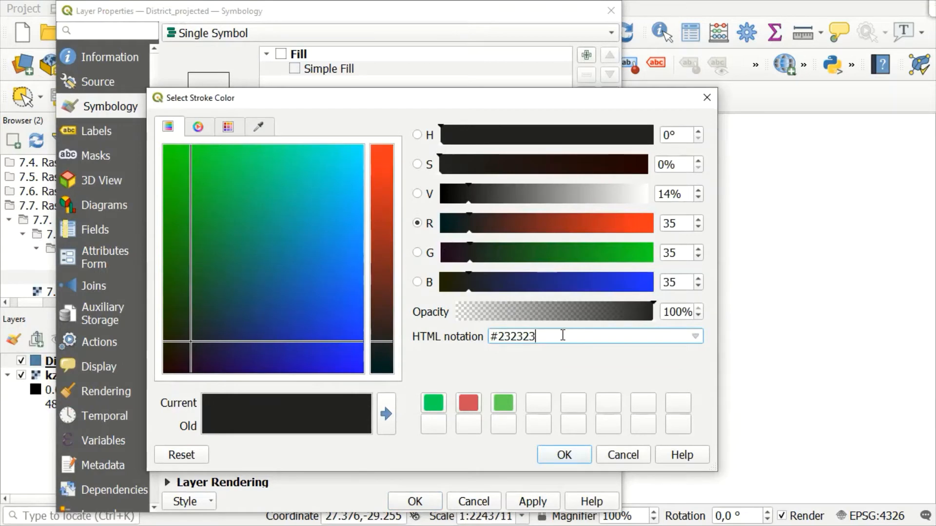
pyautogui.press('BackSpace')
pyautogui.press('BackSpace')
pyautogui.press('BackSpace')
pyautogui.press('BackSpace')
pyautogui.press('BackSpace')
pyautogui.press('BackSpace')
pyautogui.write('608856')
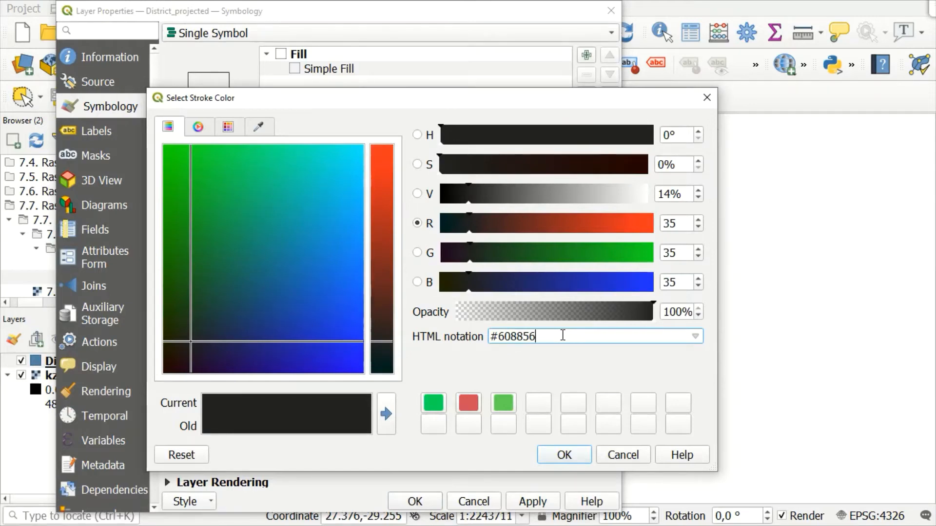
pyautogui.click(560, 455)
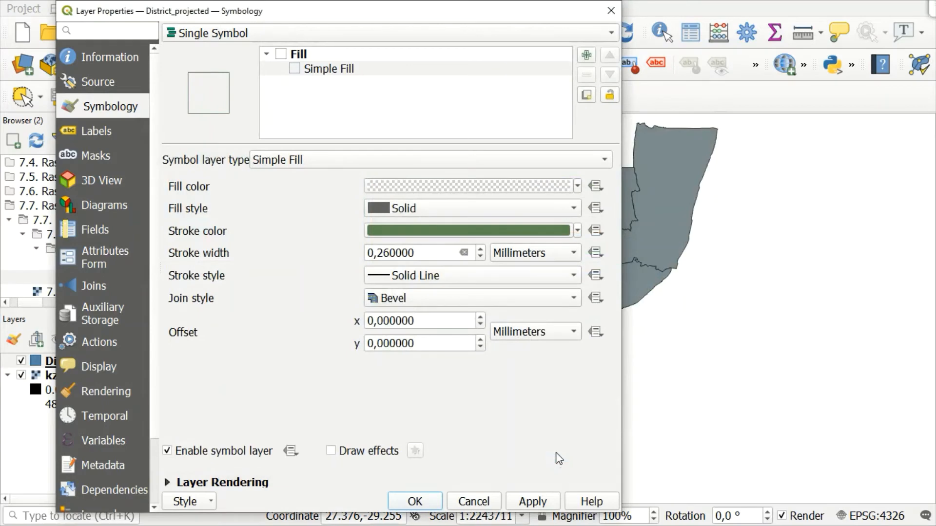
# Set the District_projected stroke style to Dot Line, apply the symbology, and close the layer properties.
pyautogui.click(548, 276)
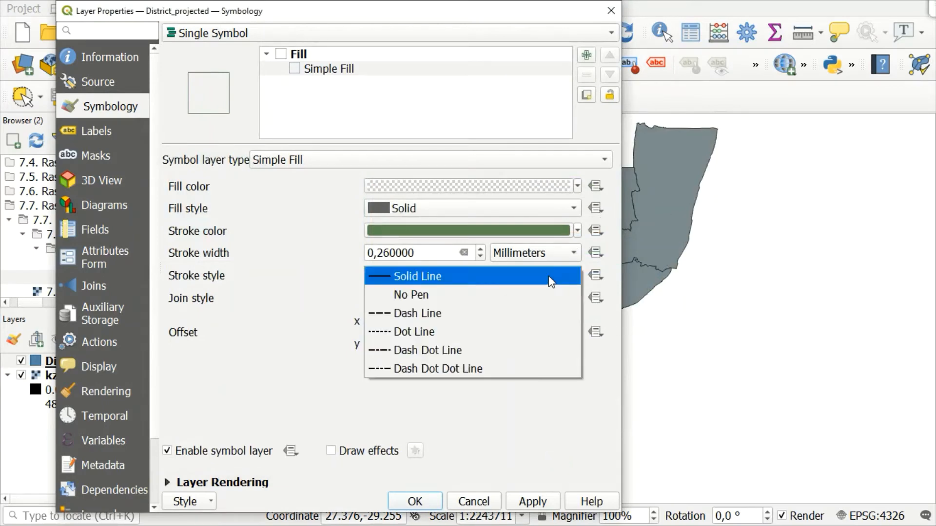
pyautogui.click(414, 331)
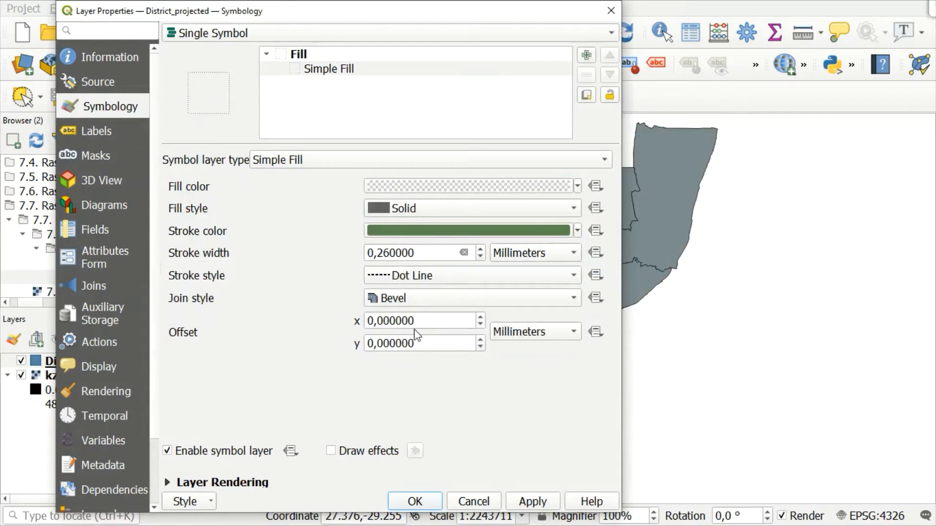
pyautogui.click(536, 502)
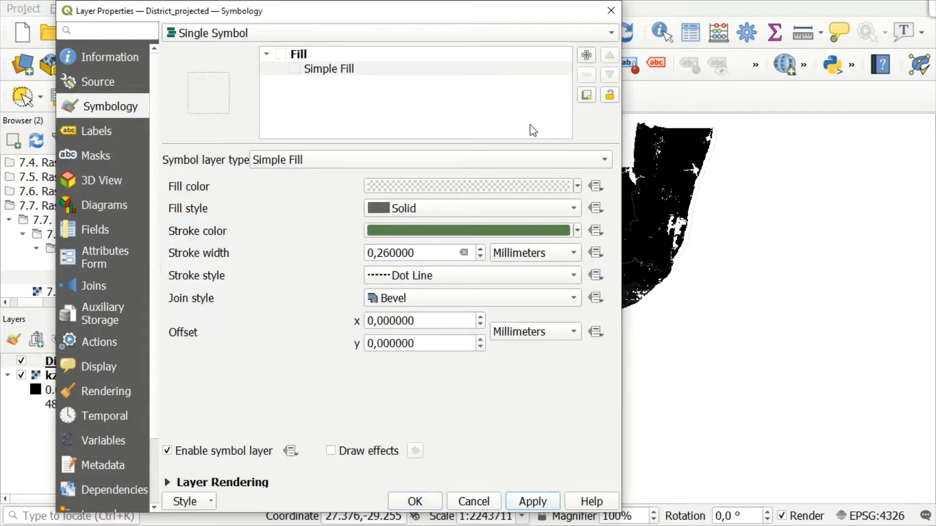
pyautogui.moveTo(509, 15); pyautogui.dragTo(496, 31)
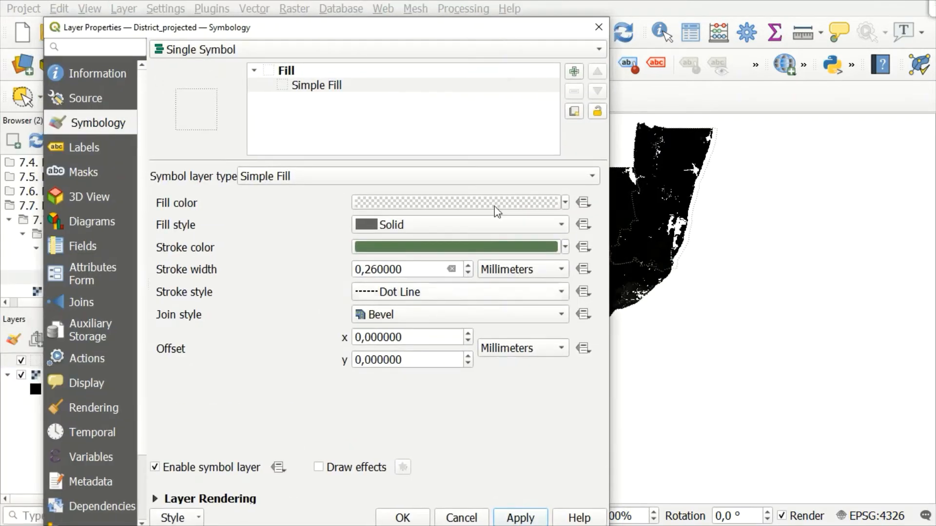
pyautogui.click(403, 518)
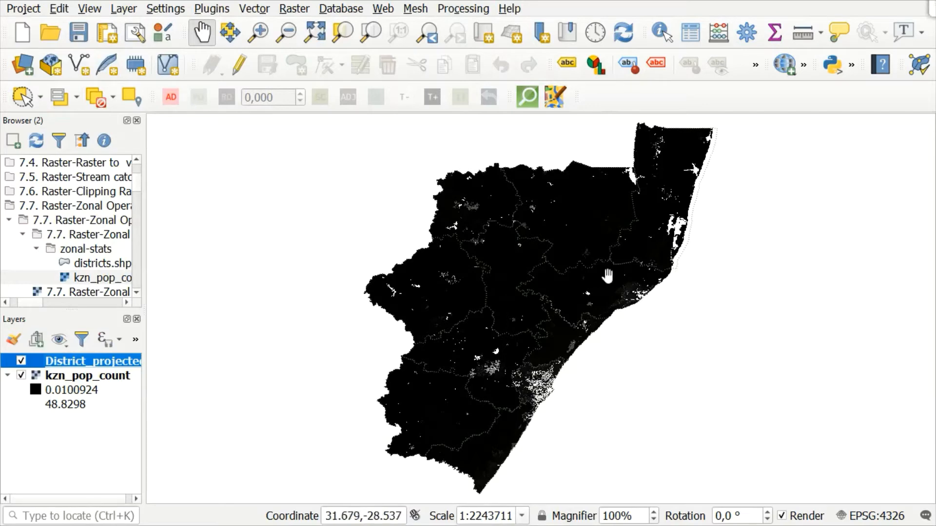
# Search the processing toolbox for "zonal" and open the Zonal statistics algorithm under Raster analysis.
pyautogui.click(462, 10)
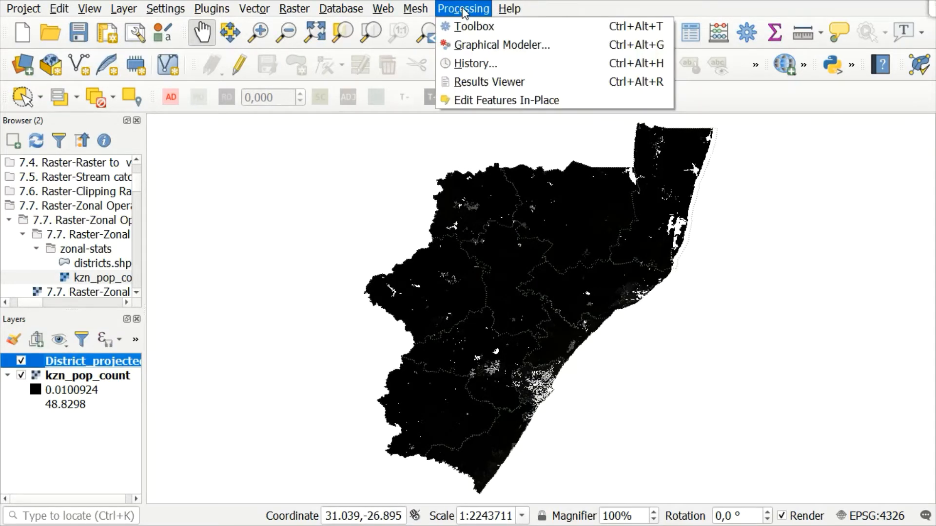
pyautogui.click(497, 29)
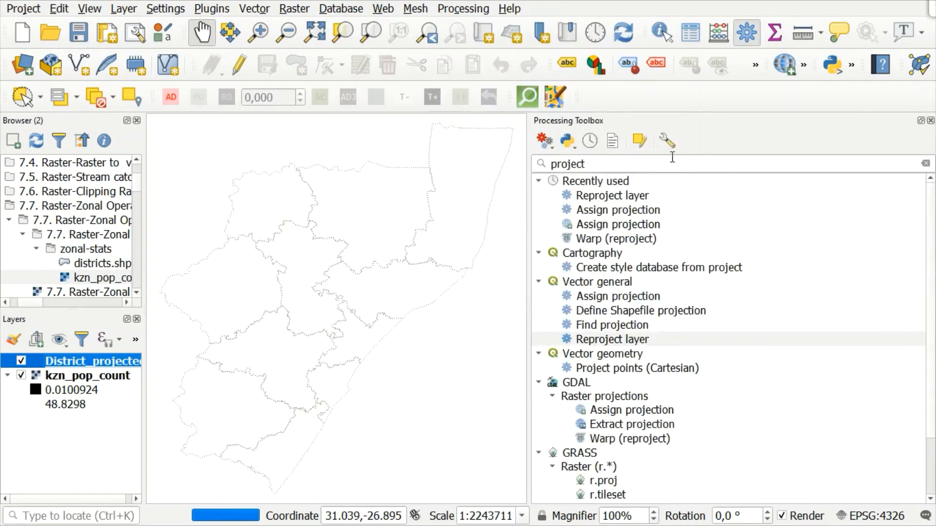
pyautogui.moveTo(609, 164); pyautogui.dragTo(538, 173)
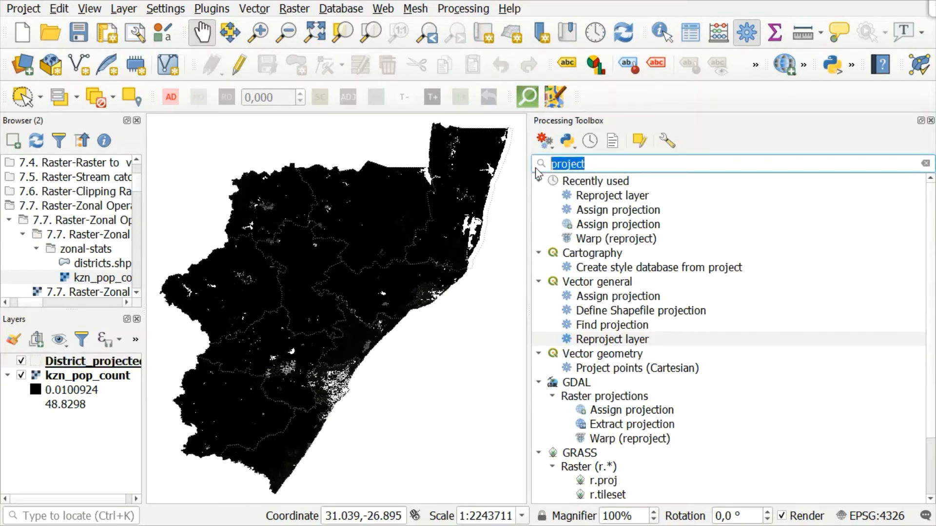
pyautogui.press('BackSpace')
pyautogui.write('zo')
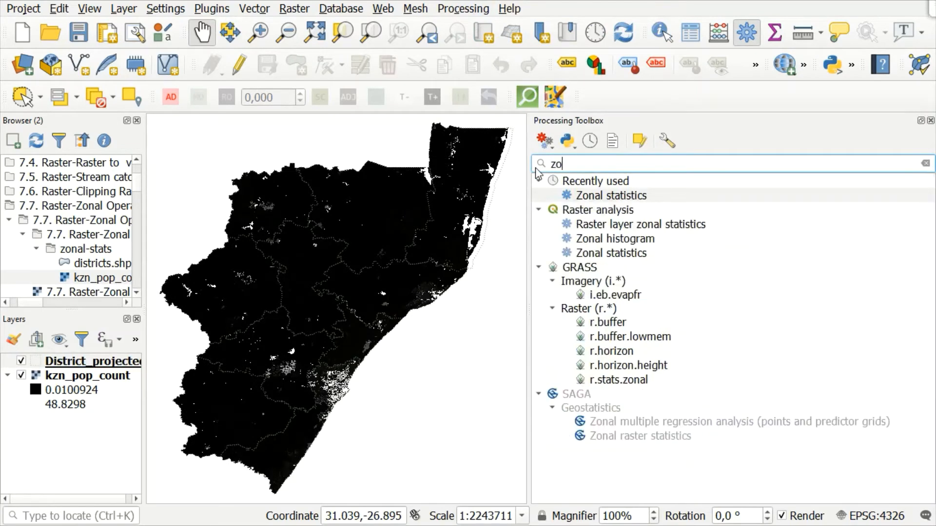
pyautogui.write('nal')
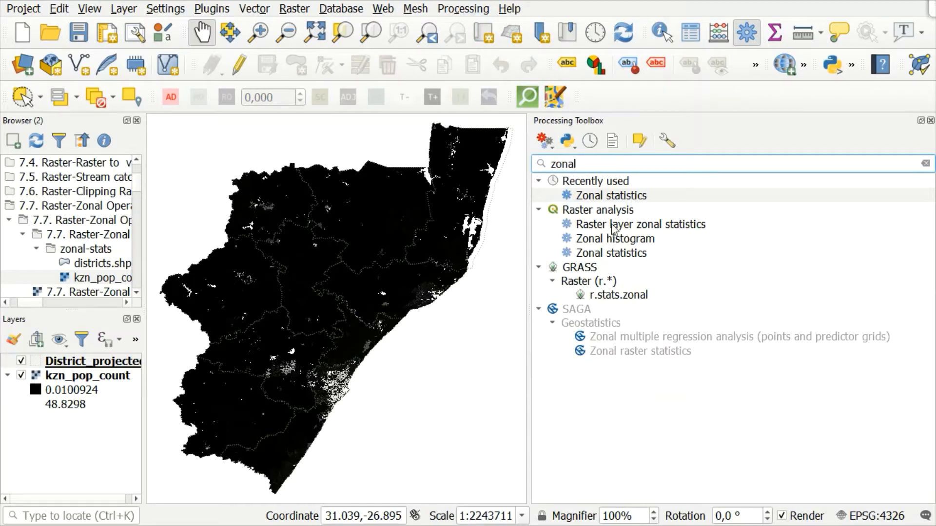
pyautogui.click(616, 260)
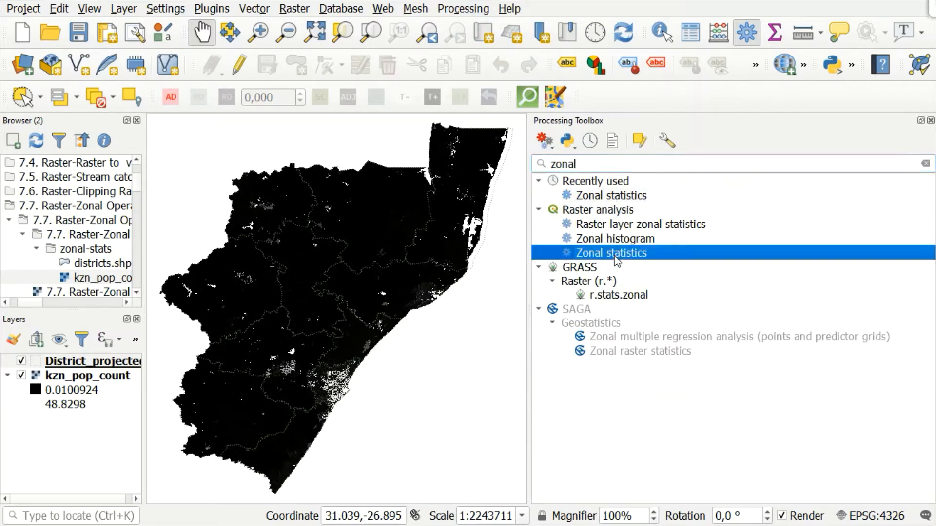
pyautogui.doubleClick(616, 254)
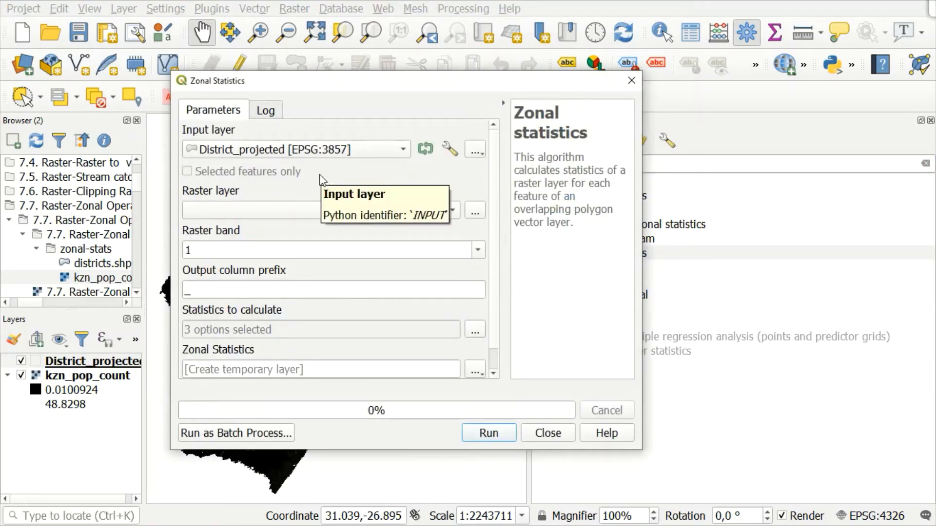
# Use District_projected as the input layer and kzn_pop_count as the raster layer for the zonal statistics.
pyautogui.click(398, 155)
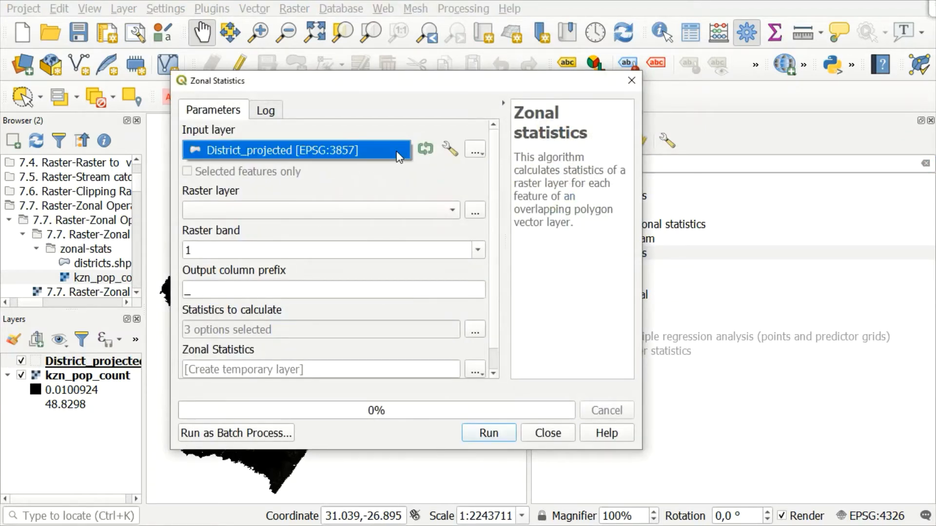
pyautogui.click(396, 152)
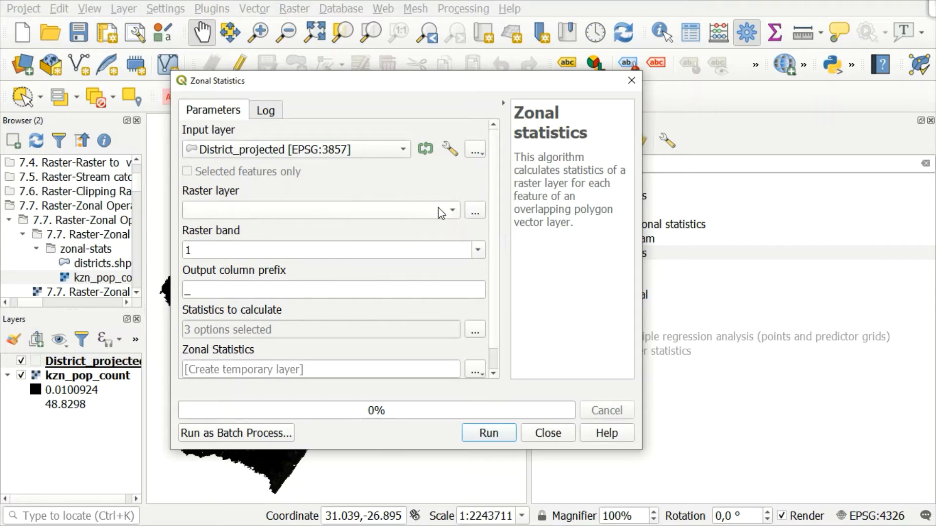
pyautogui.scroll(-1, 441, 207)
pyautogui.click(380, 213)
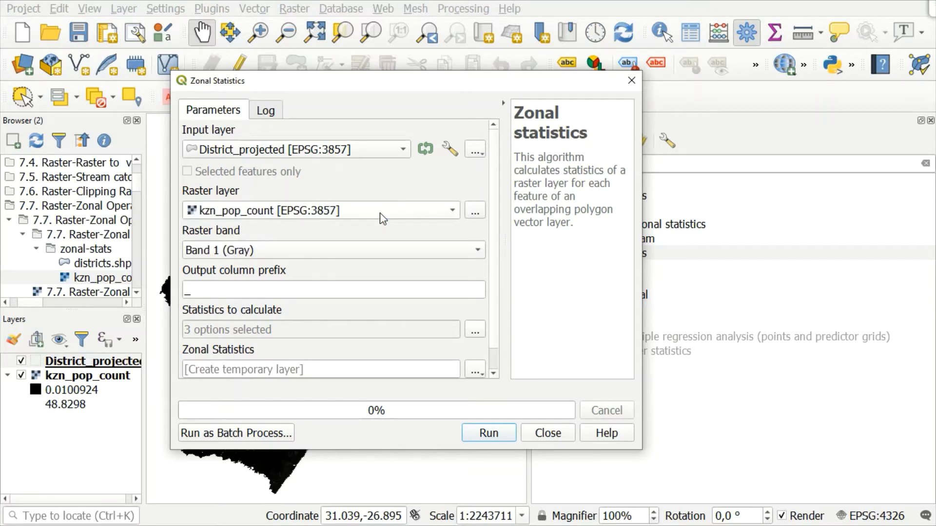
# Save the zonal statistics output as a shapefile named zonal_stats in the QGIS Training folder and run the algorithm.
pyautogui.click(493, 374)
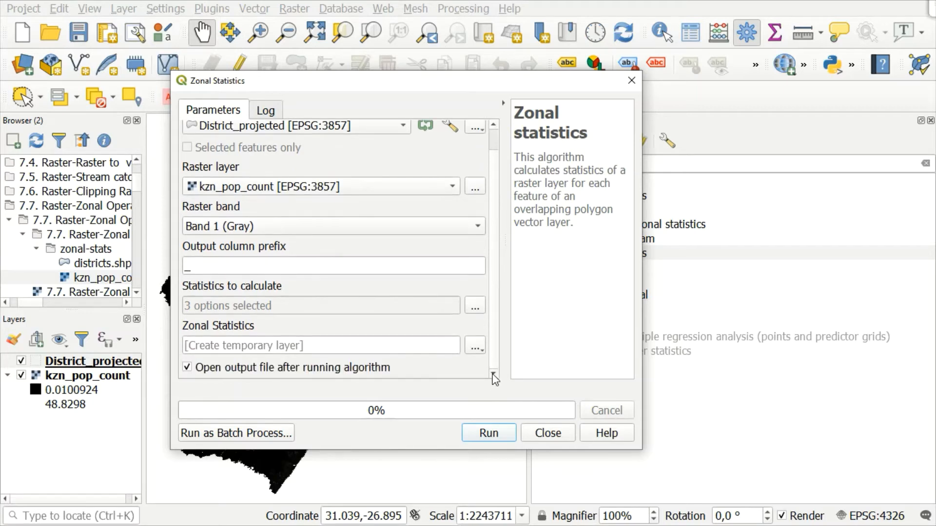
pyautogui.click(475, 346)
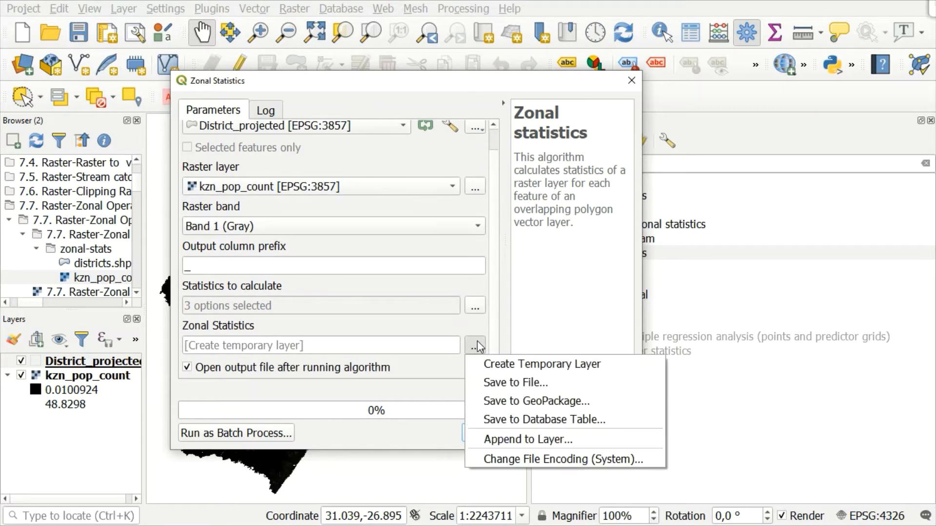
pyautogui.click(508, 384)
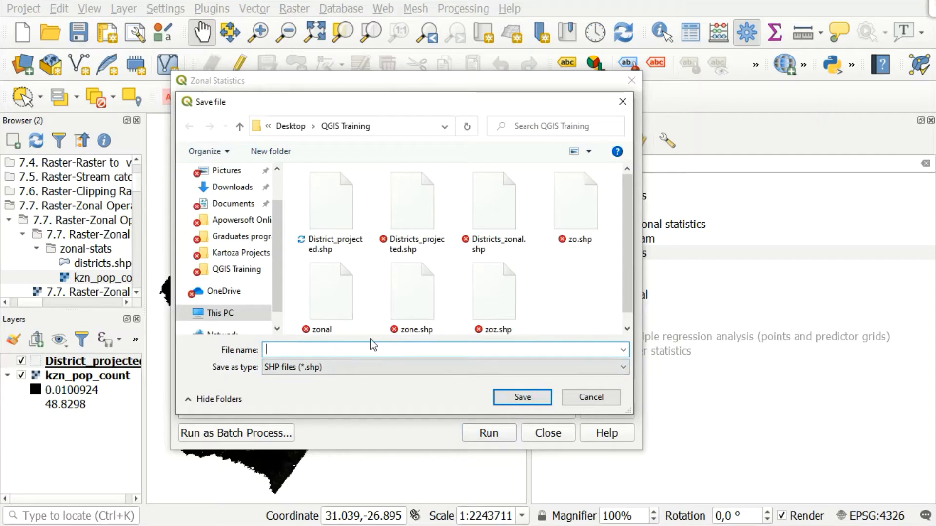
pyautogui.write('zonal_stats')
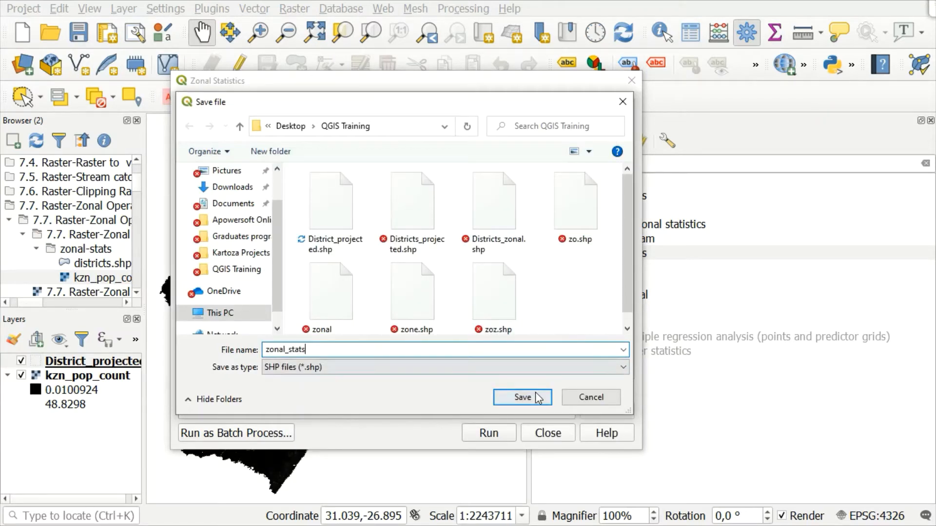
pyautogui.click(512, 399)
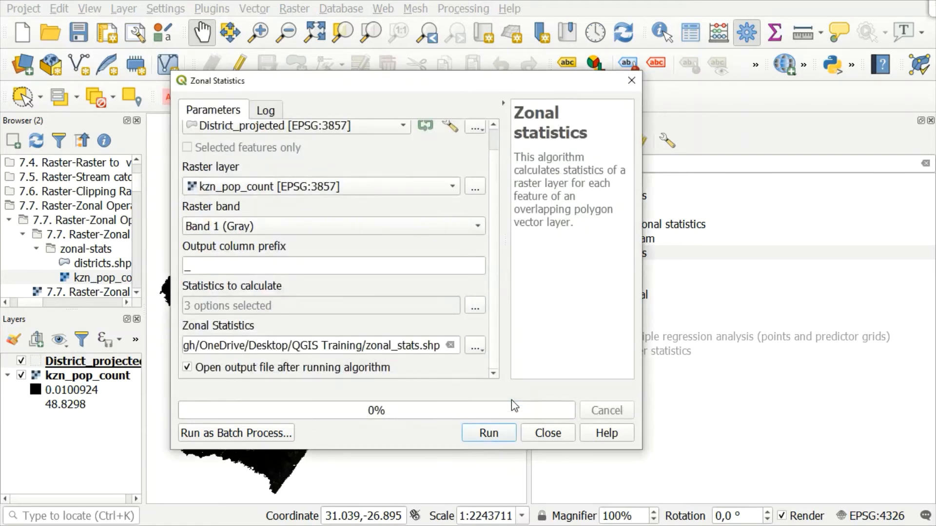
pyautogui.click(496, 434)
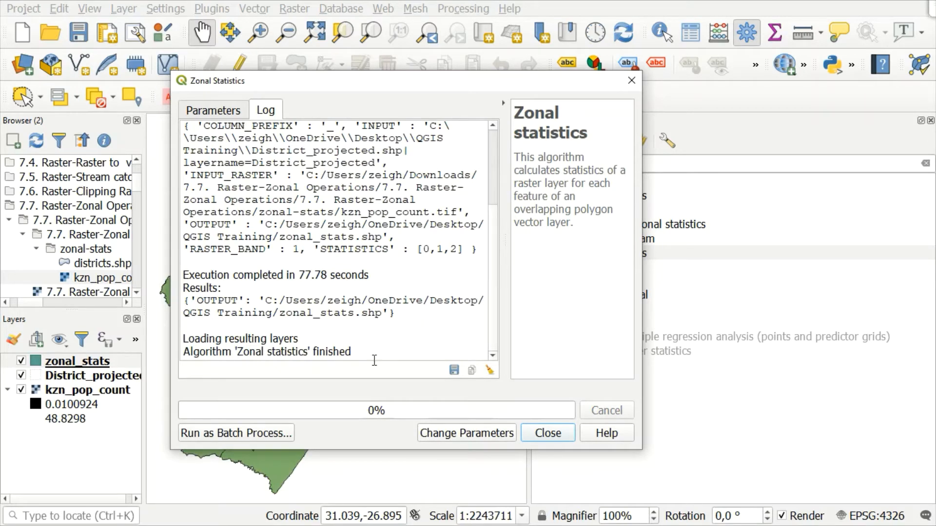
# Close the Zonal Statistics dialog and examine the zonal_stats attribute table, widening the _sum column to read its values.
pyautogui.click(543, 435)
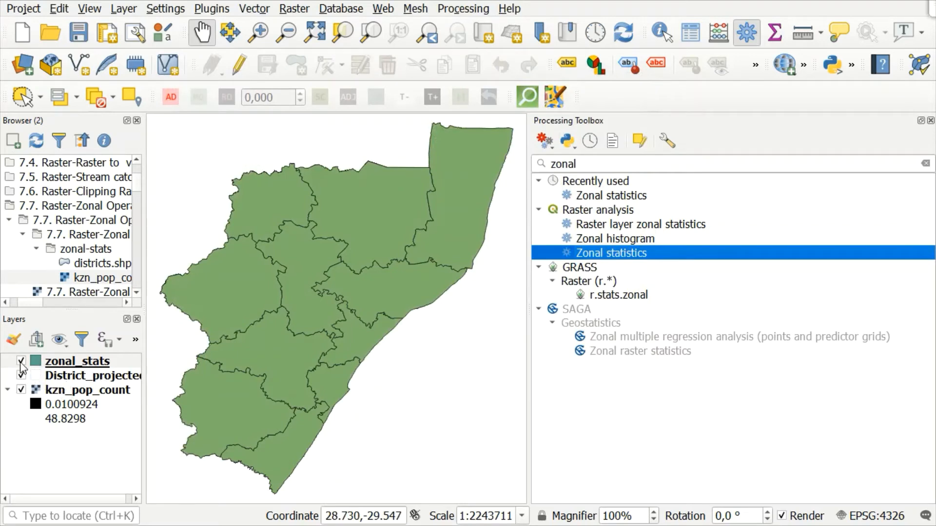
pyautogui.rightClick(57, 363)
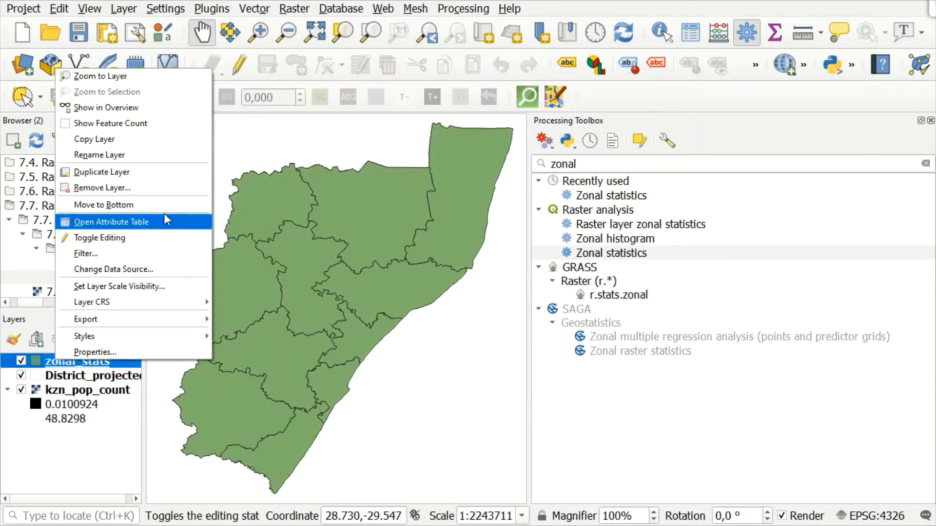
pyautogui.click(155, 223)
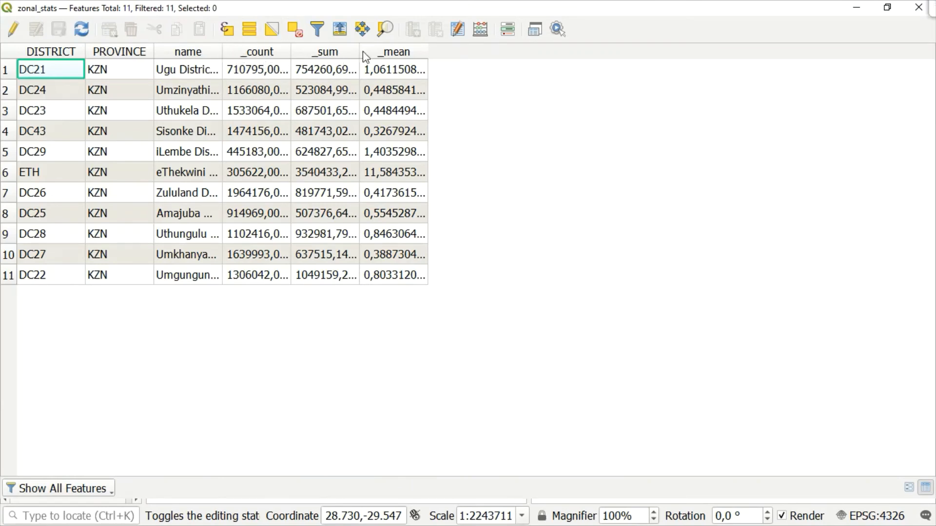
pyautogui.moveTo(358, 46); pyautogui.dragTo(383, 46)
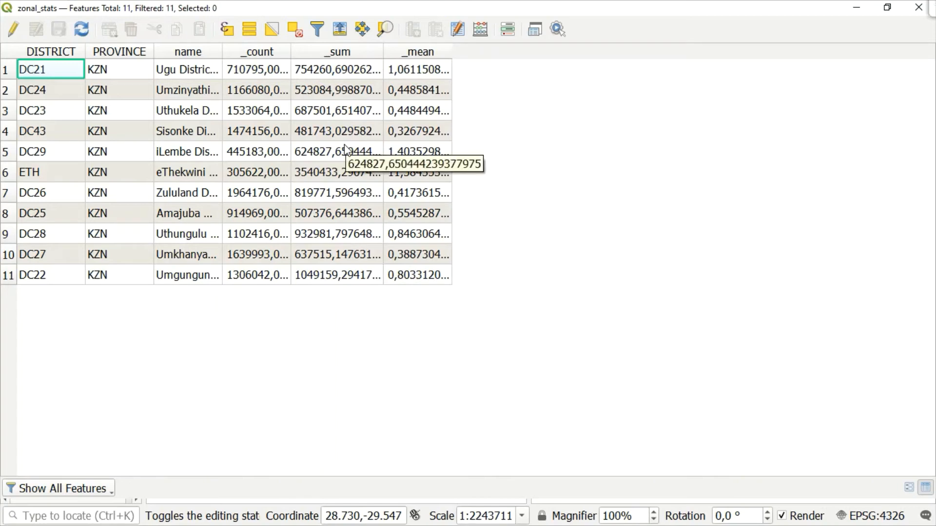
pyautogui.click(855, 9)
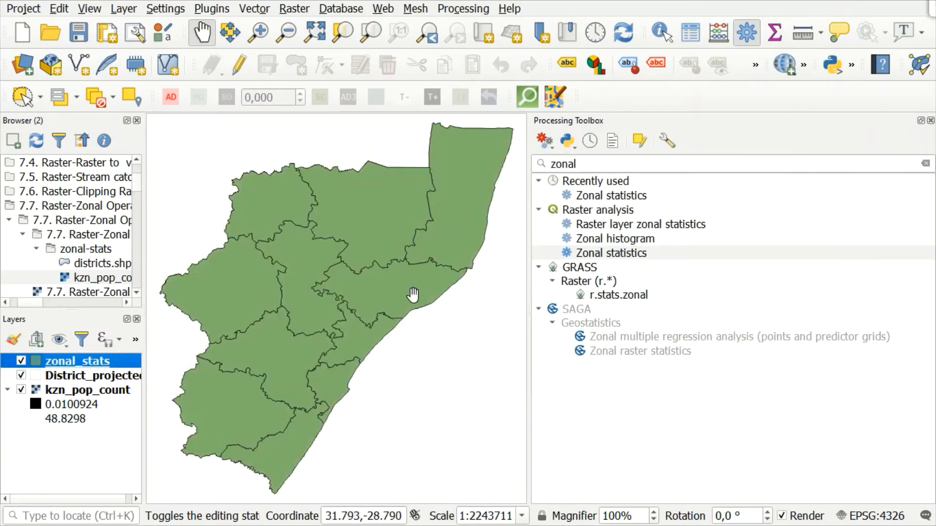
# Copy the symbology style of District_projected and paste it onto the zonal_stats layer.
pyautogui.rightClick(82, 380)
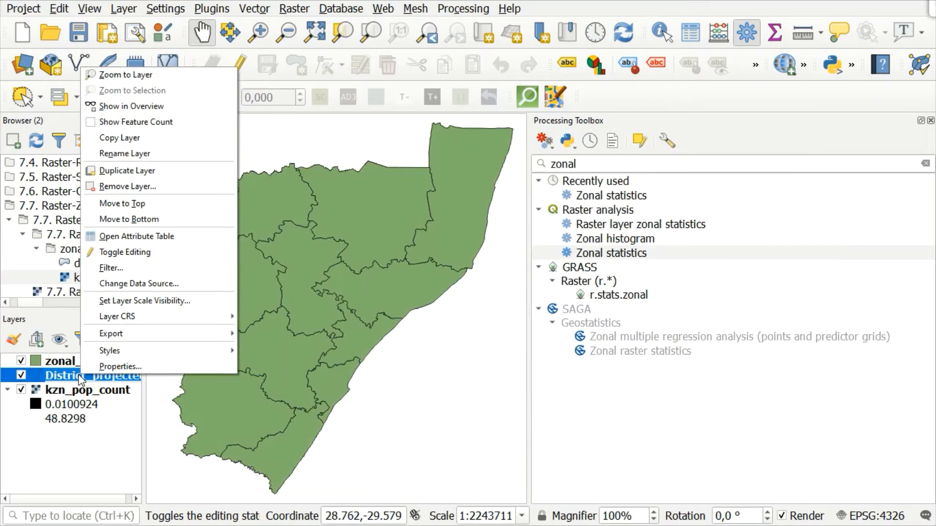
pyautogui.moveTo(161, 334)
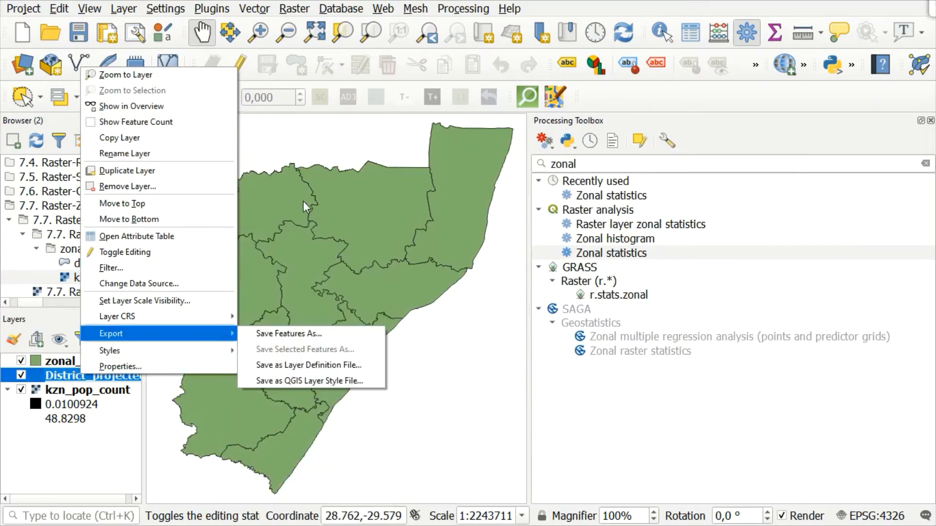
pyautogui.moveTo(232, 346)
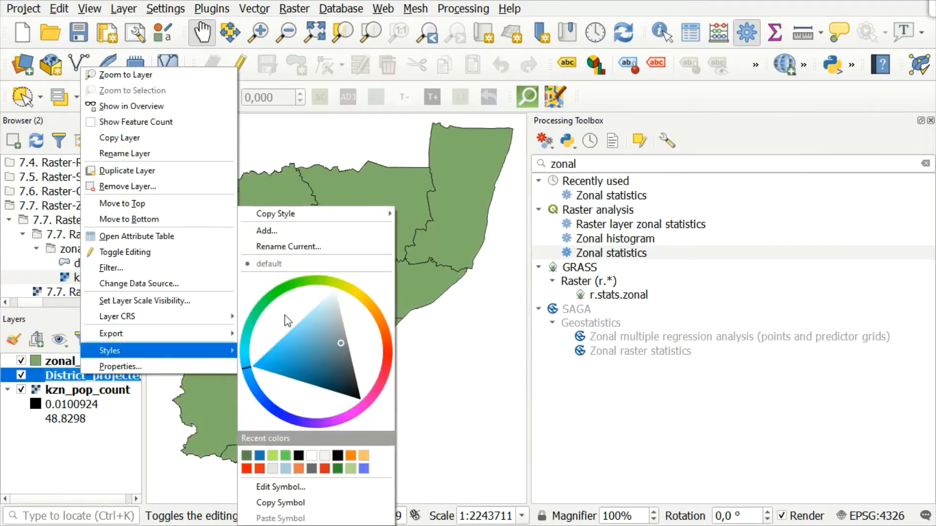
pyautogui.moveTo(308, 218)
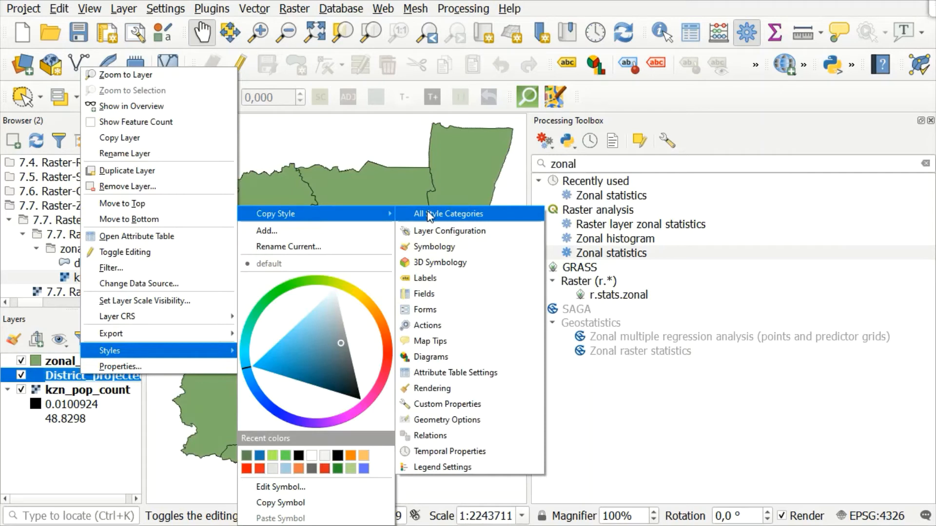
pyautogui.click(439, 246)
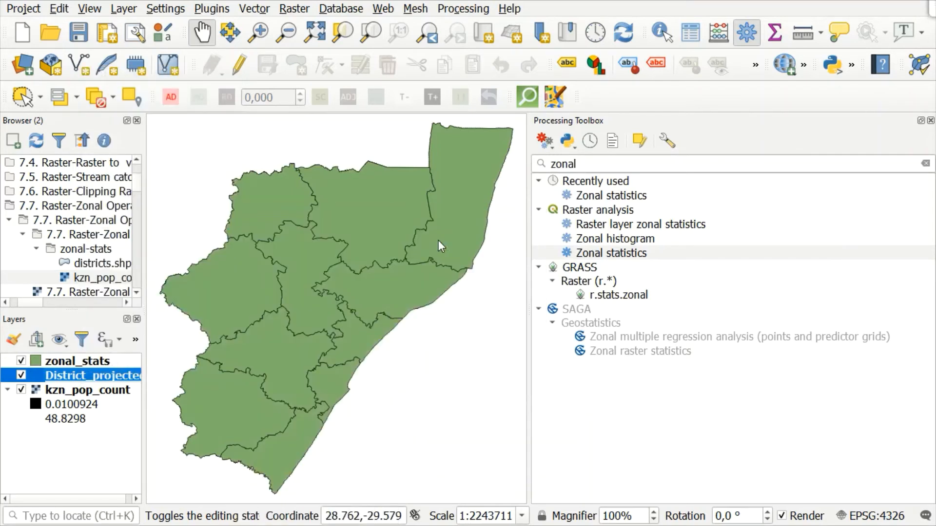
pyautogui.rightClick(67, 364)
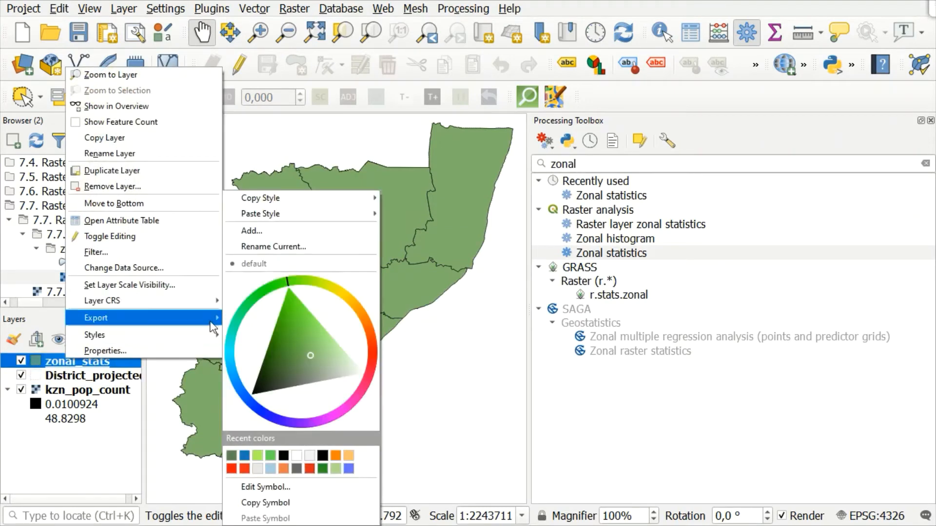
pyautogui.moveTo(360, 216)
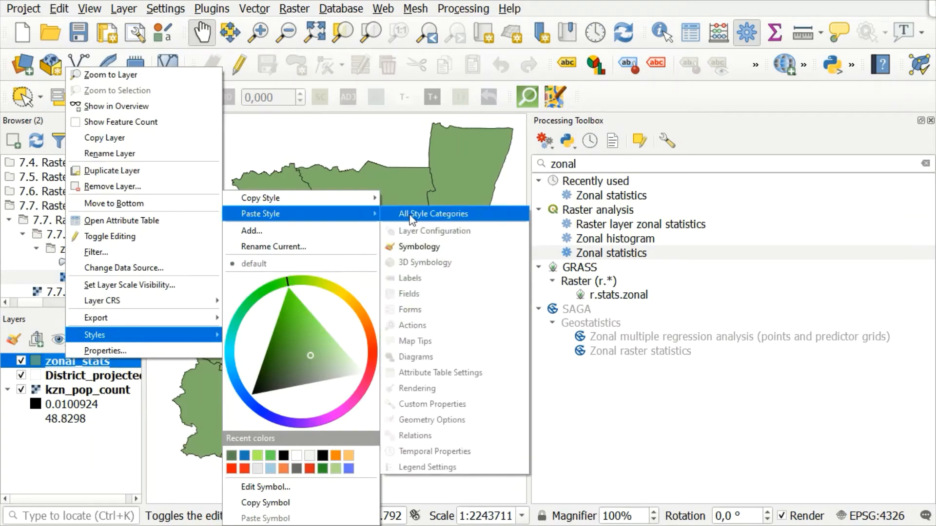
pyautogui.click(421, 246)
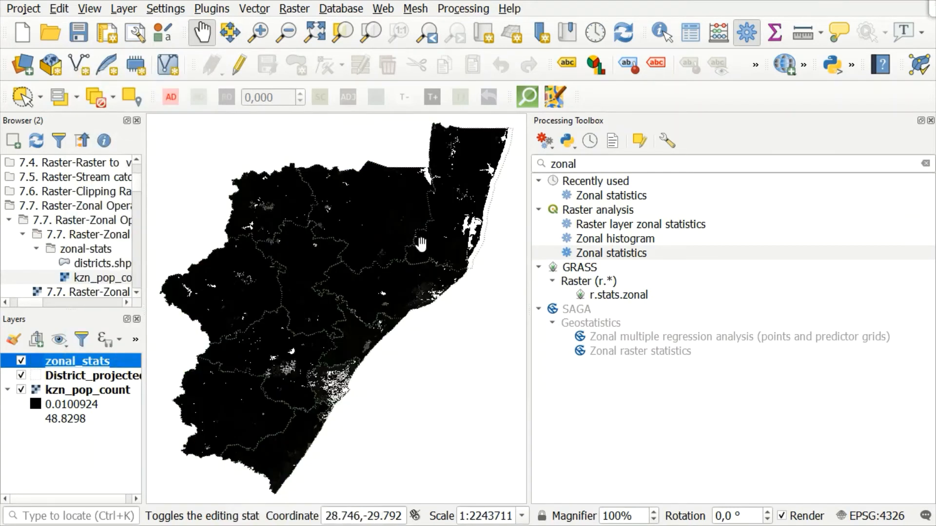
pyautogui.click(21, 375)
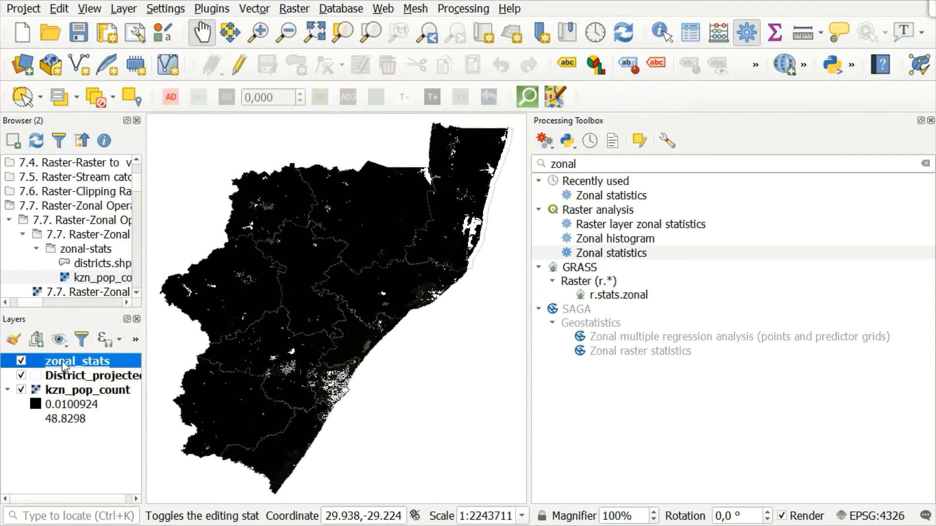
# Enable editing in the zonal_stats attribute table and start a new field named Density in the Field Calculator.
pyautogui.rightClick(63, 364)
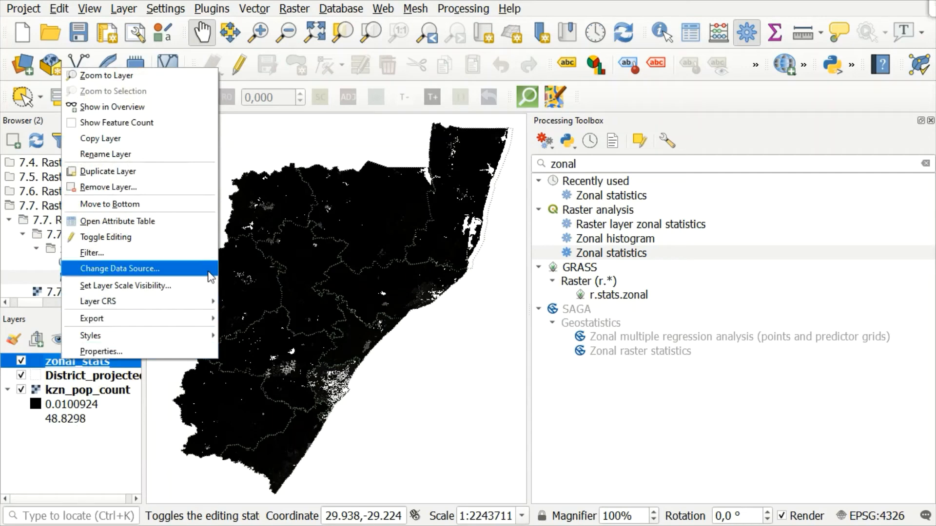
pyautogui.click(157, 222)
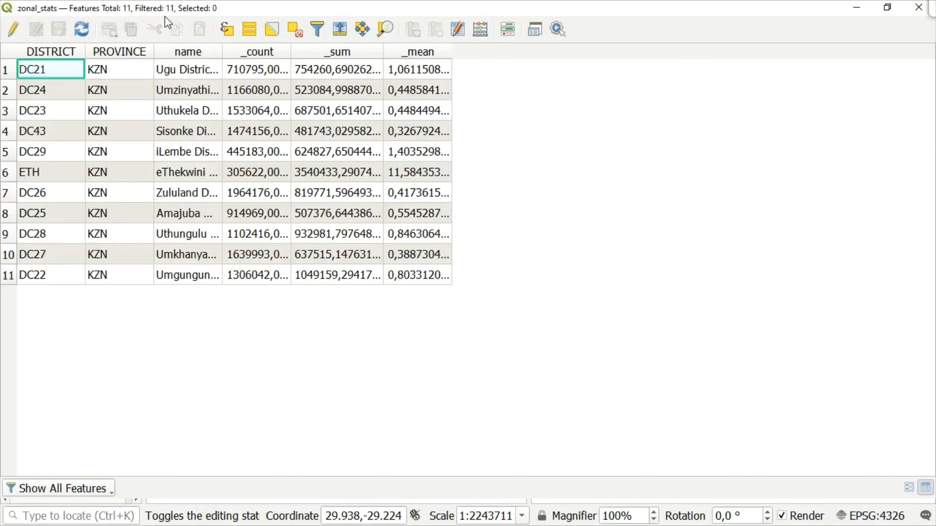
pyautogui.click(13, 29)
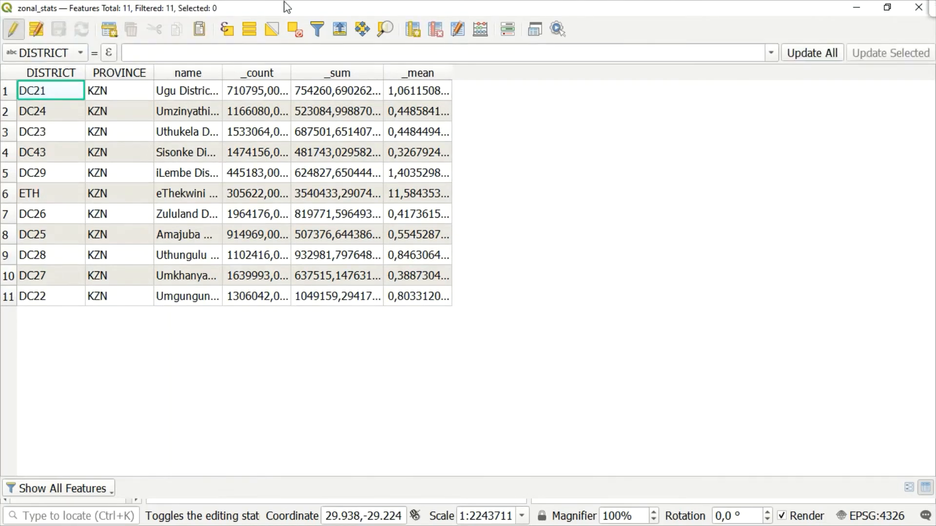
pyautogui.click(489, 28)
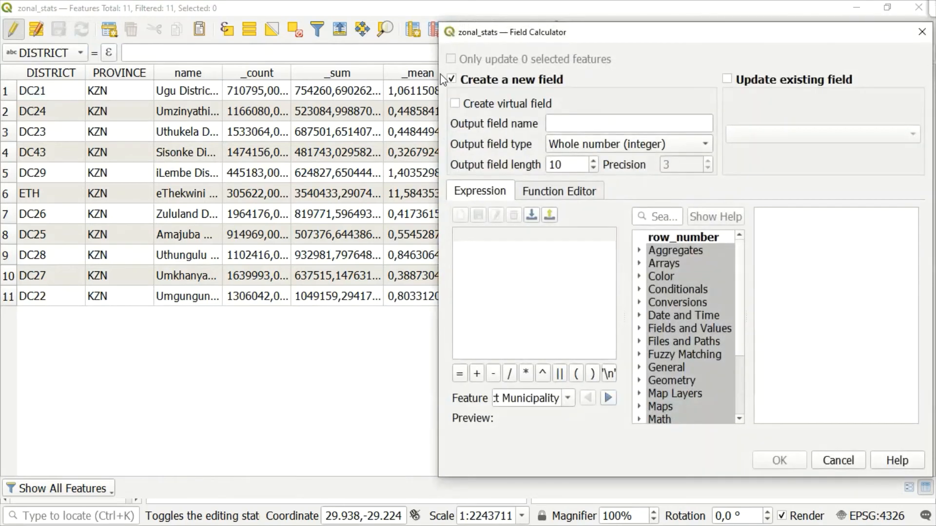
pyautogui.click(581, 125)
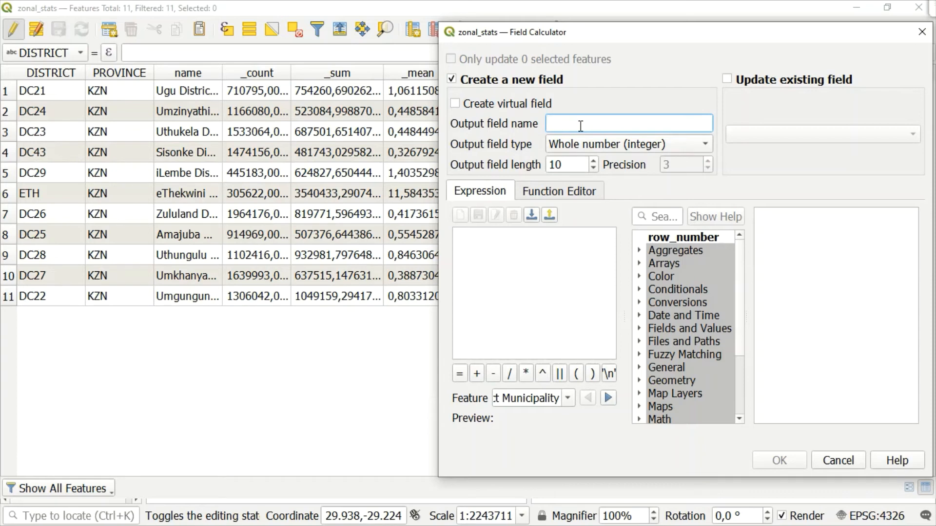
pyautogui.write('Density')
pyautogui.click(580, 126)
# Set the Density field's type to Decimal number (real) with a precision of 6.
pyautogui.click(683, 147)
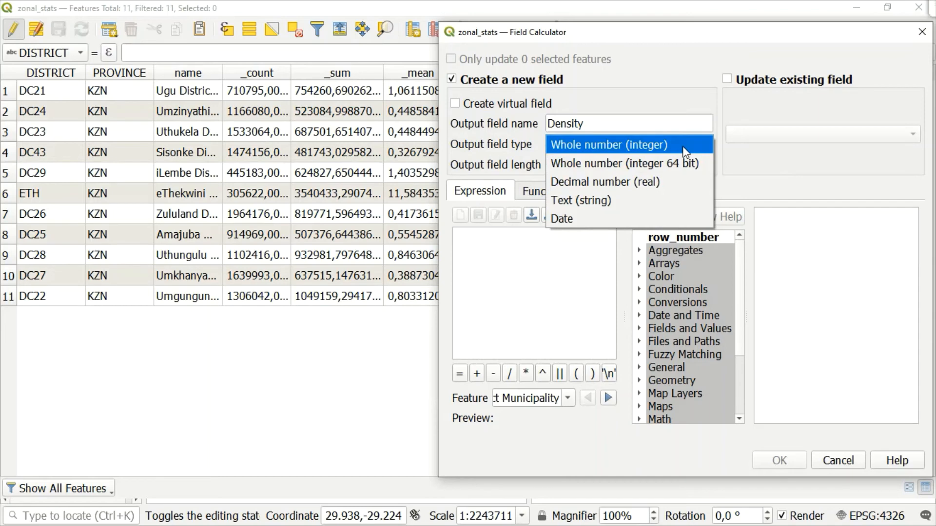
pyautogui.click(649, 167)
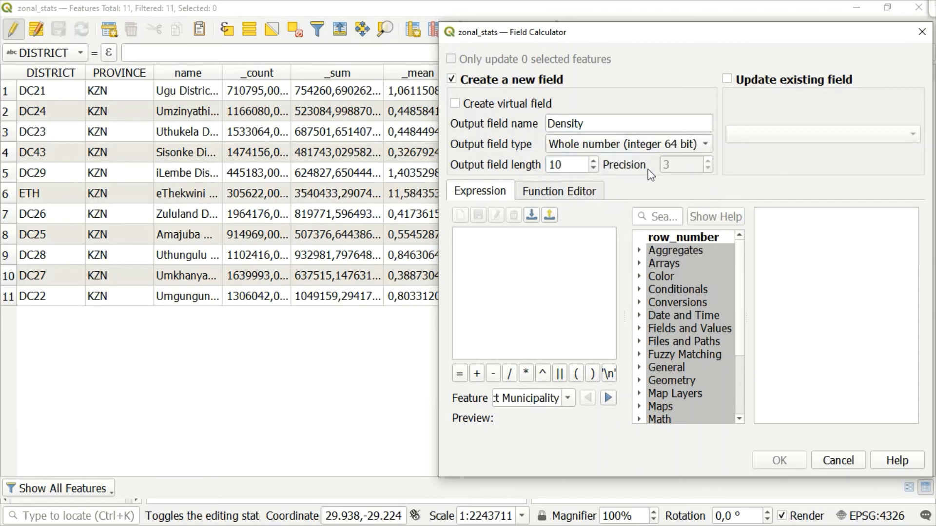
pyautogui.click(677, 154)
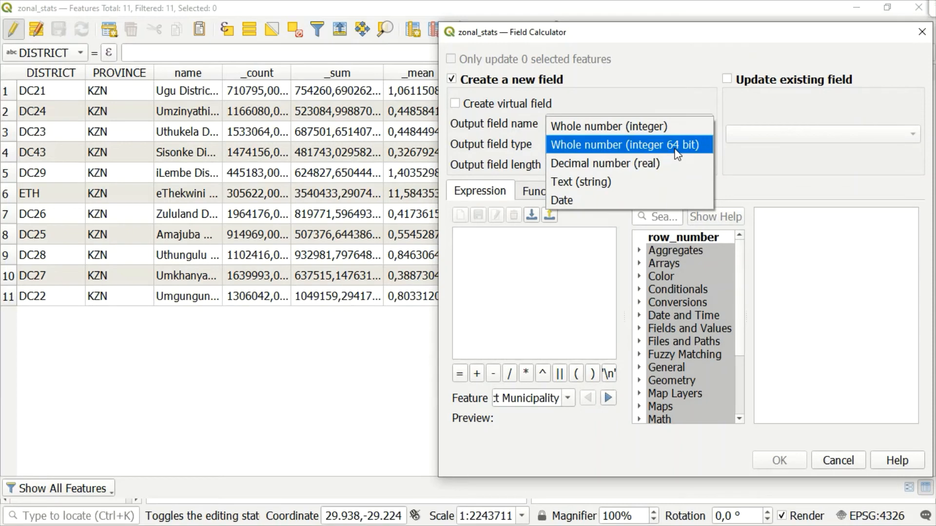
pyautogui.click(648, 164)
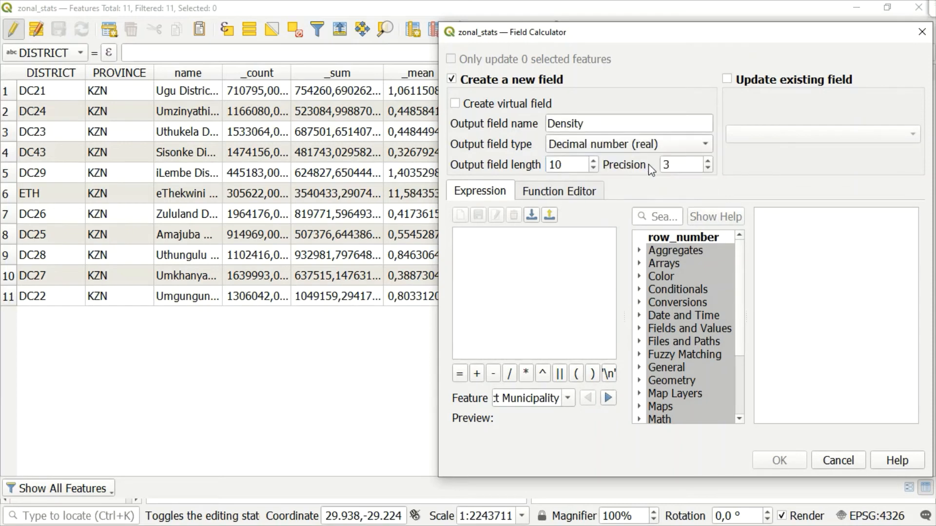
pyautogui.click(684, 168)
pyautogui.click(677, 145)
pyautogui.click(677, 145)
pyautogui.click(688, 167)
pyautogui.press('BackSpace')
pyautogui.write('6')
pyautogui.click(562, 248)
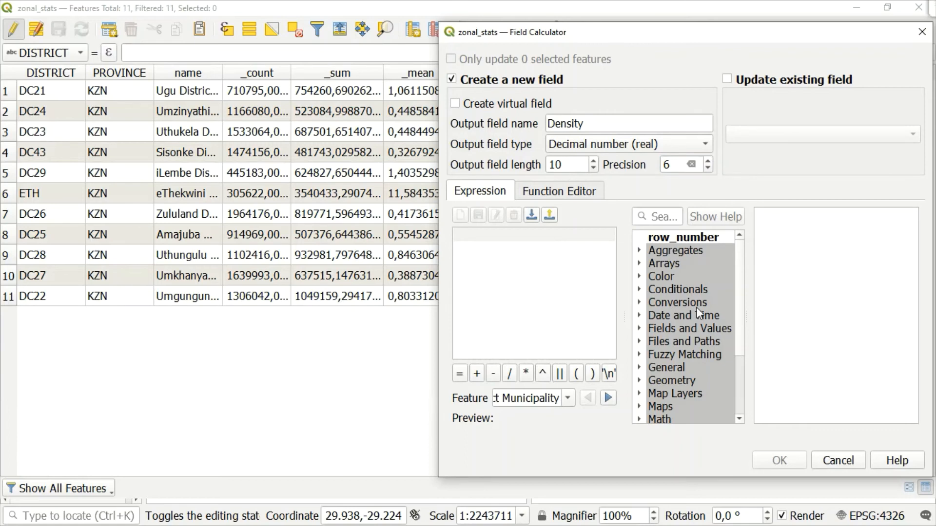
# Build the expression "_sum" / $area and create the Density field from it.
pyautogui.click(638, 330)
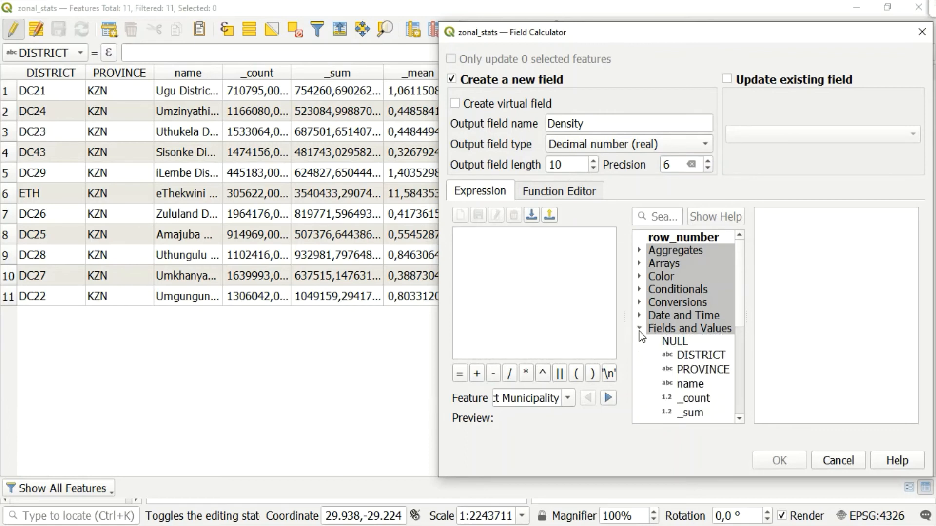
pyautogui.doubleClick(699, 412)
pyautogui.click(512, 376)
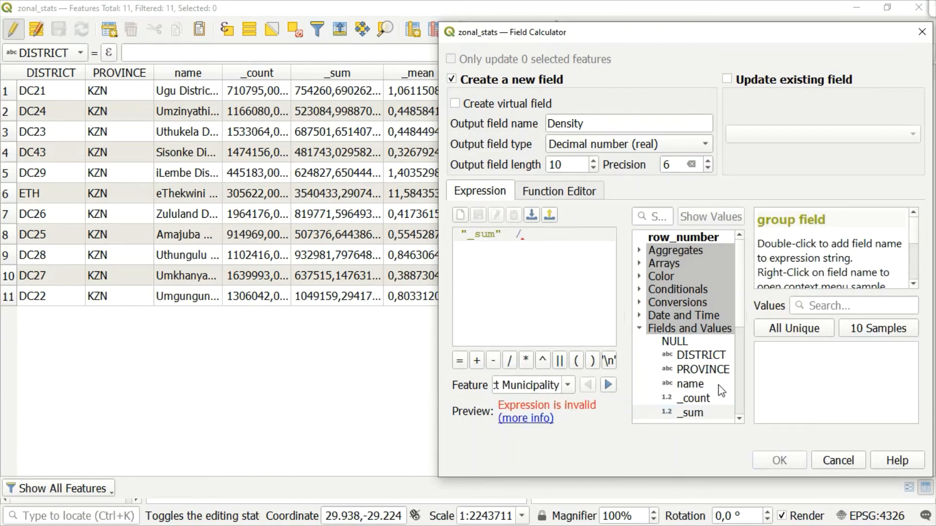
pyautogui.click(640, 328)
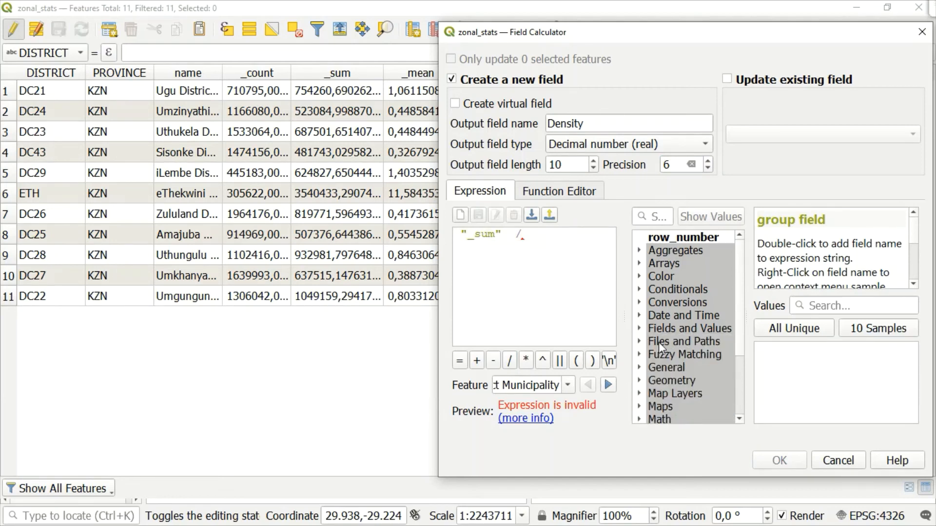
pyautogui.click(639, 368)
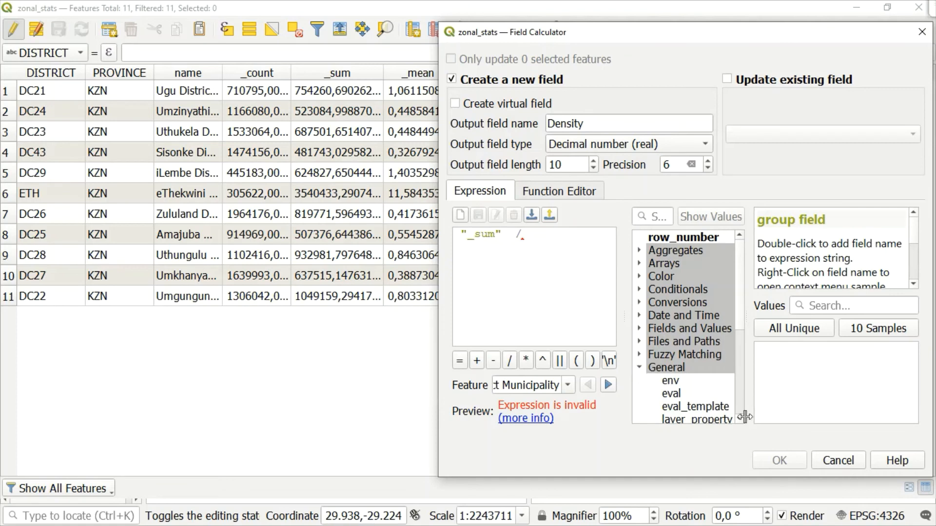
pyautogui.scroll(-3, 738, 418)
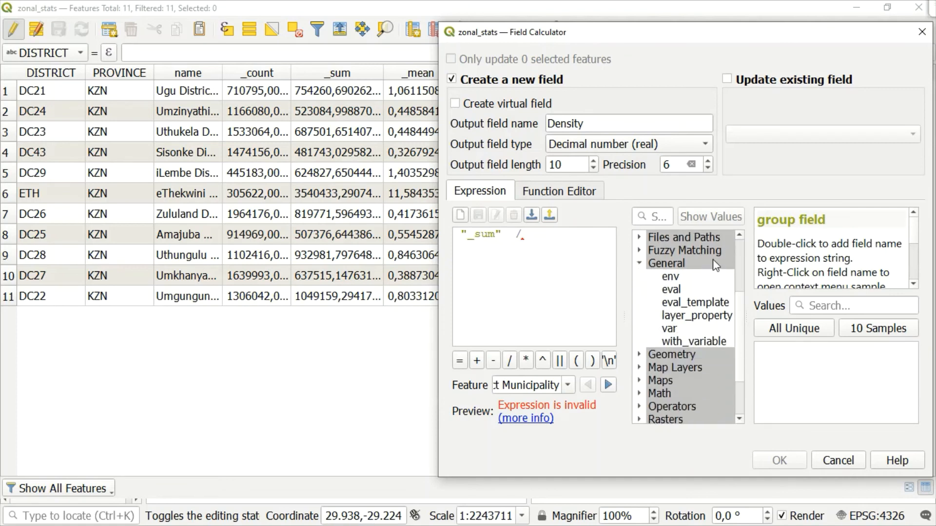
pyautogui.click(640, 356)
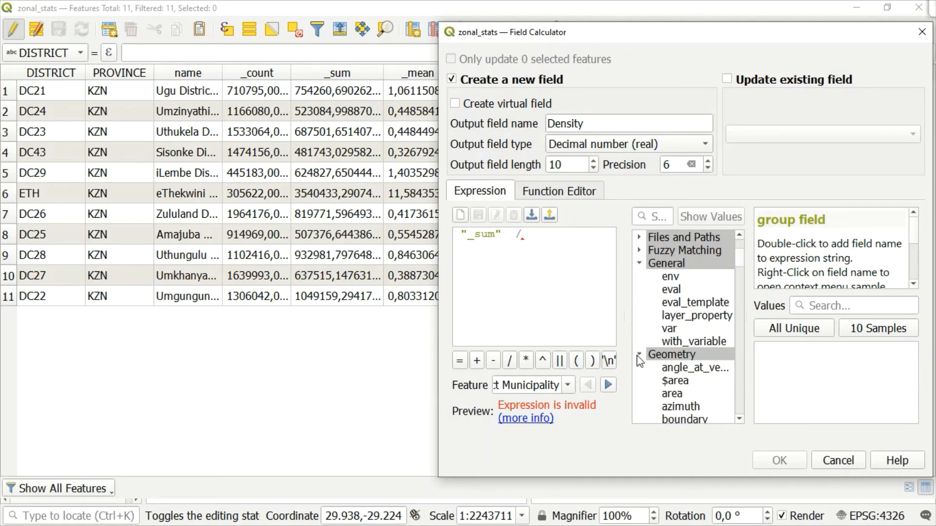
pyautogui.doubleClick(685, 382)
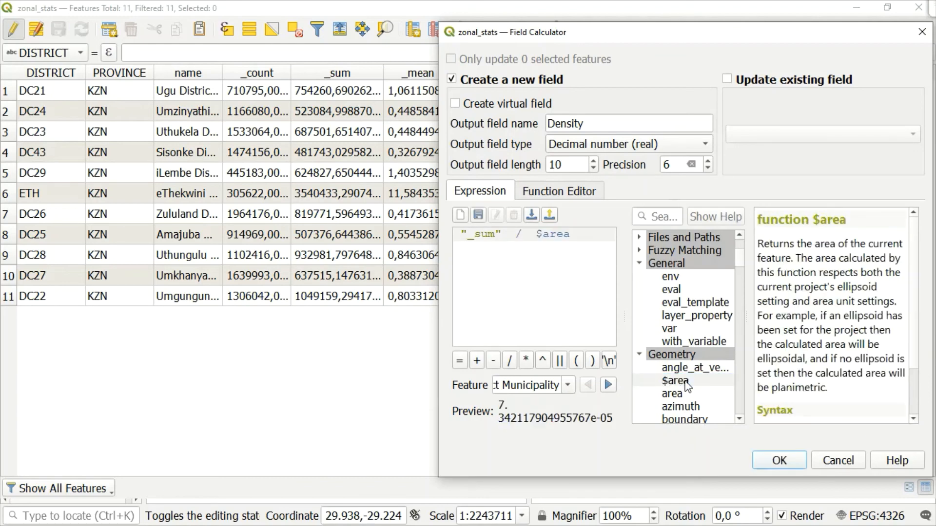
pyautogui.click(780, 459)
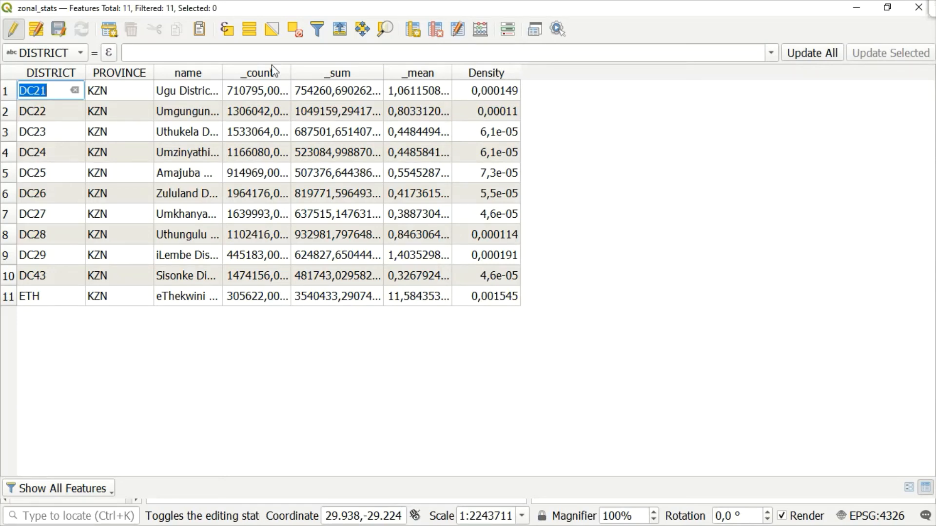
# Save the zonal_stats edits and end editing, returning to the map with the attribute table minimized and the processing toolbox closed.
pyautogui.click(57, 33)
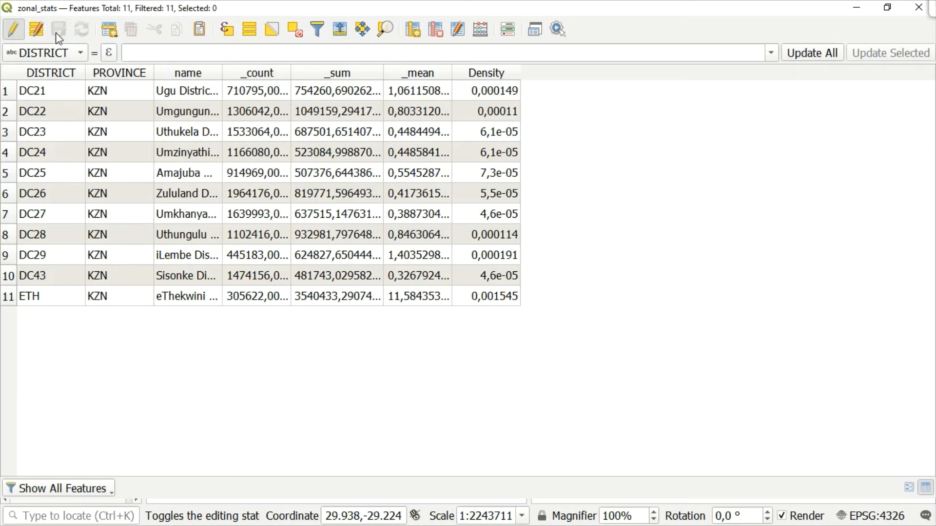
pyautogui.click(13, 29)
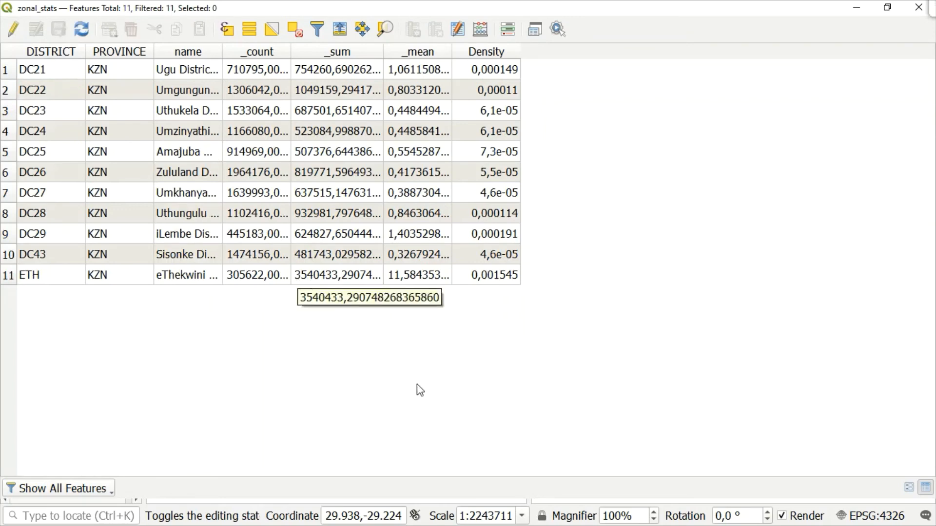
pyautogui.click(858, 6)
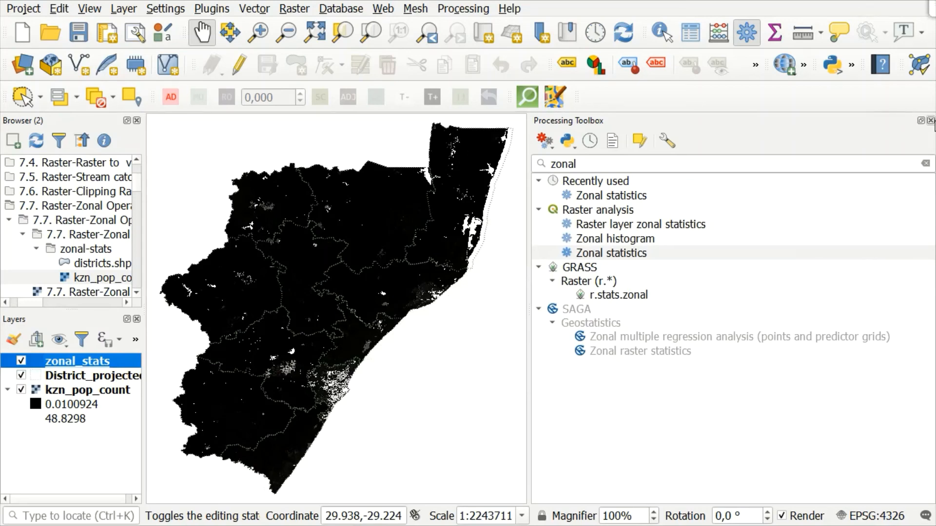
pyautogui.click(932, 121)
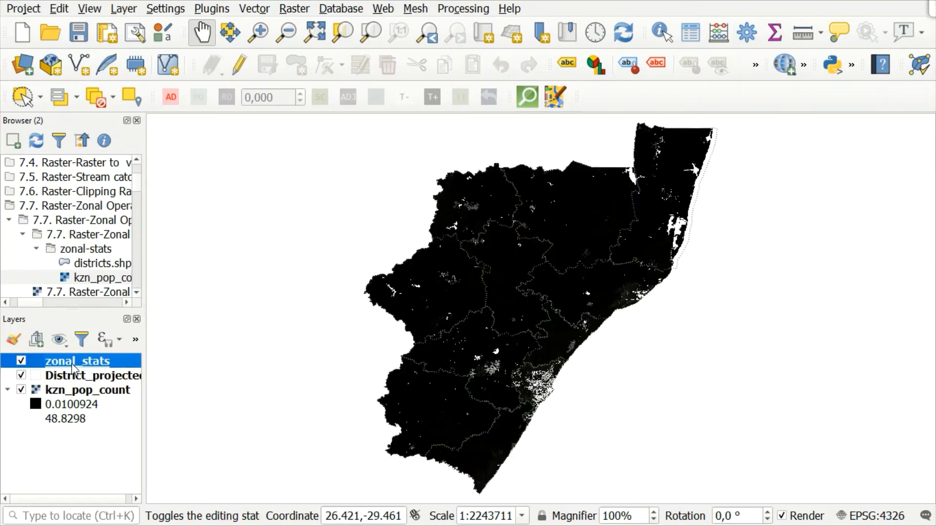
# Enable single labels on the zonal_stats layer, using the Density field as the label value, and apply them.
pyautogui.rightClick(72, 367)
pyautogui.click(136, 356)
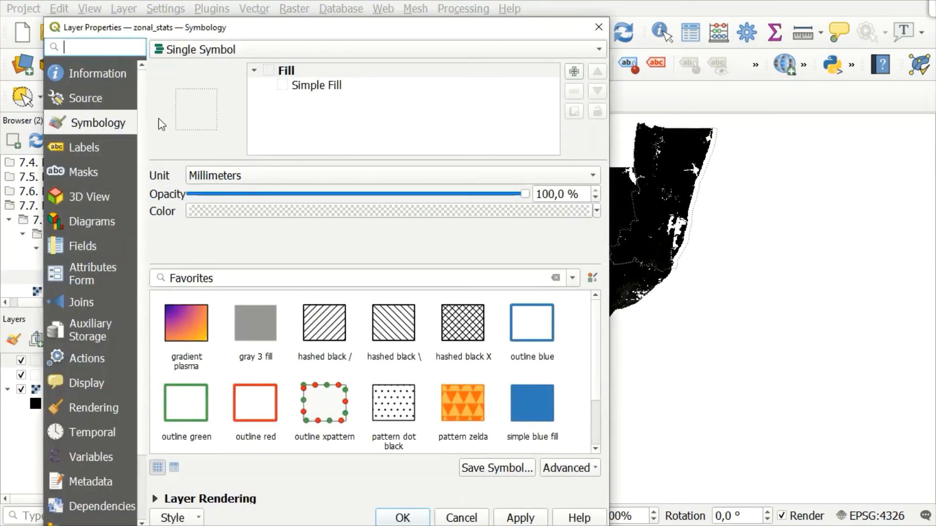
pyautogui.click(96, 148)
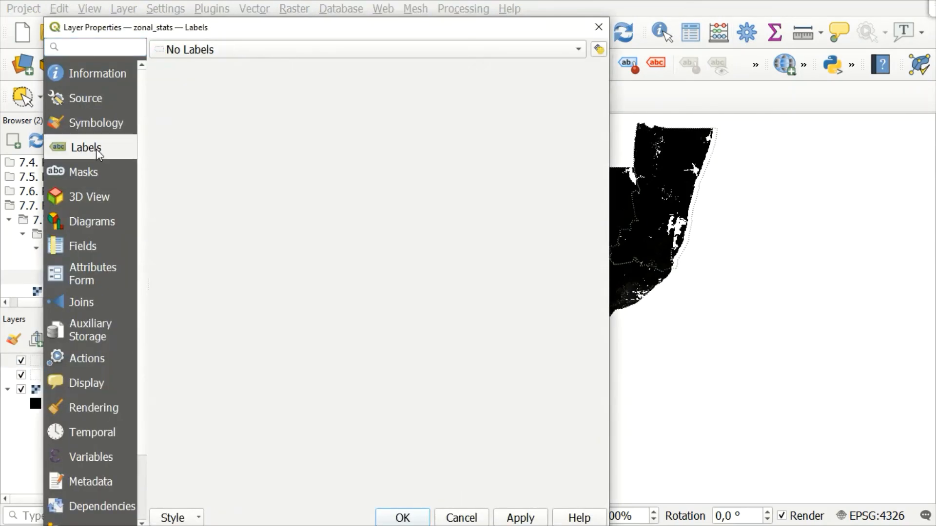
pyautogui.click(303, 51)
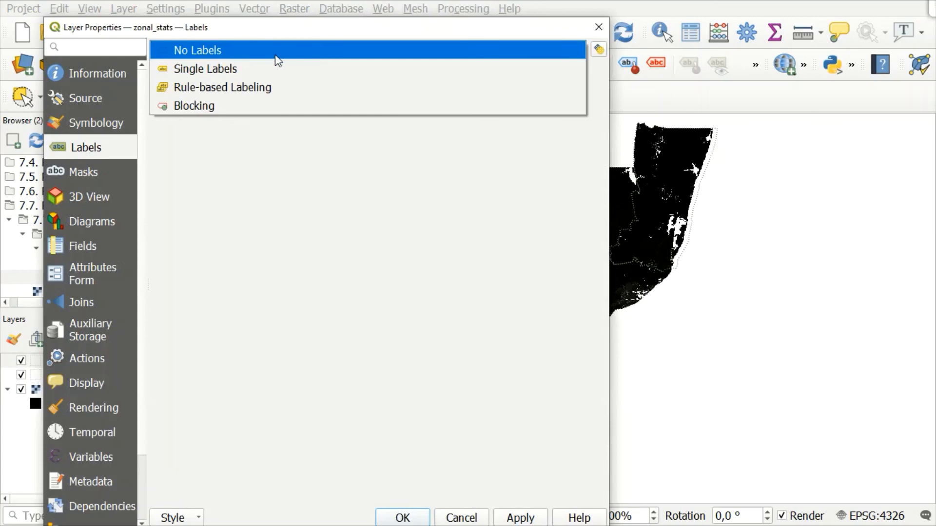
pyautogui.click(217, 63)
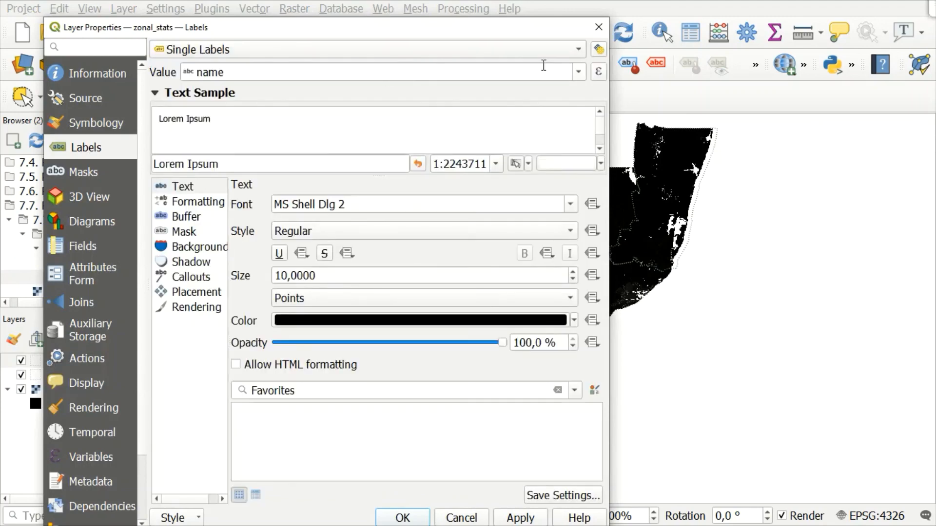
pyautogui.click(576, 72)
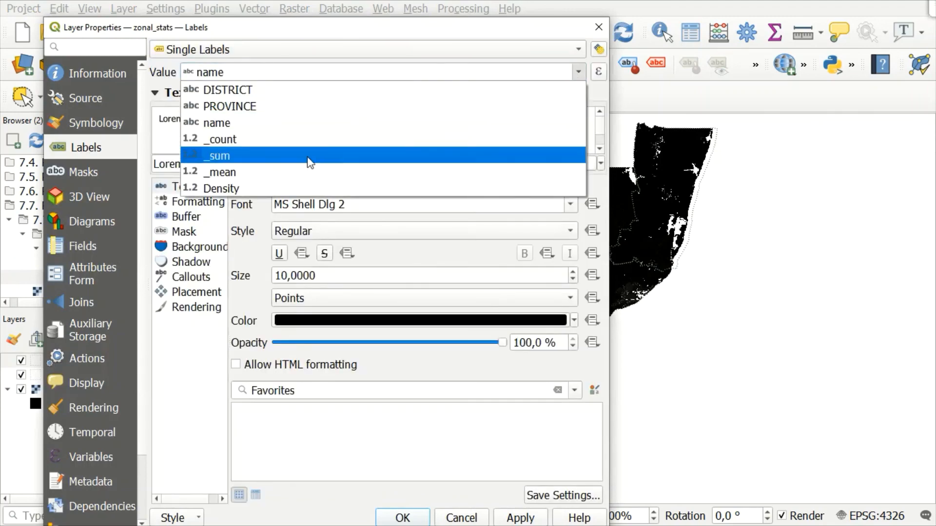
pyautogui.click(237, 189)
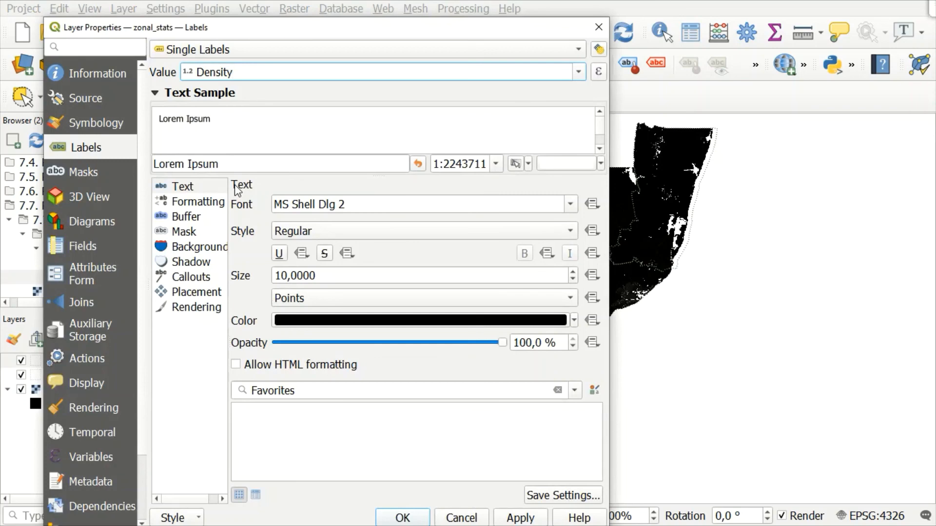
pyautogui.click(539, 519)
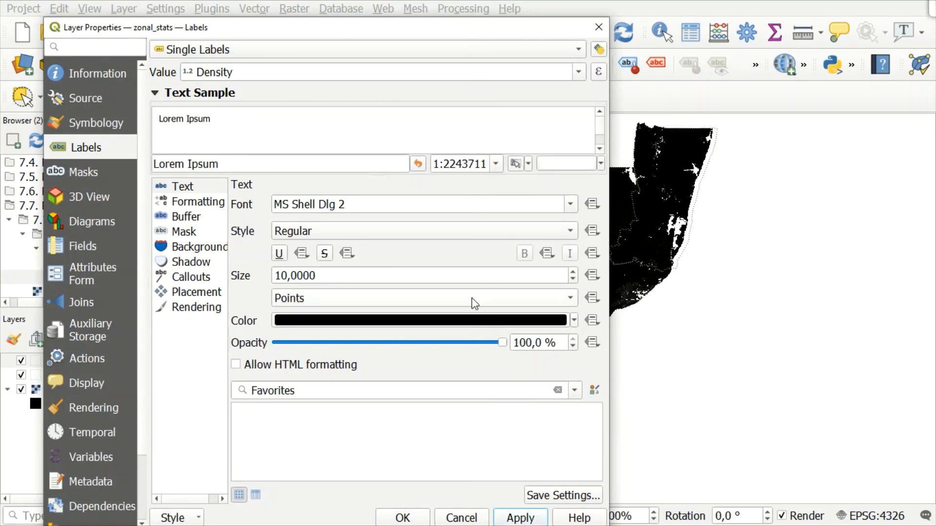
# Set the zonal_stats label text color to red and its size to 12 points, and accept the layer properties.
pyautogui.click(357, 322)
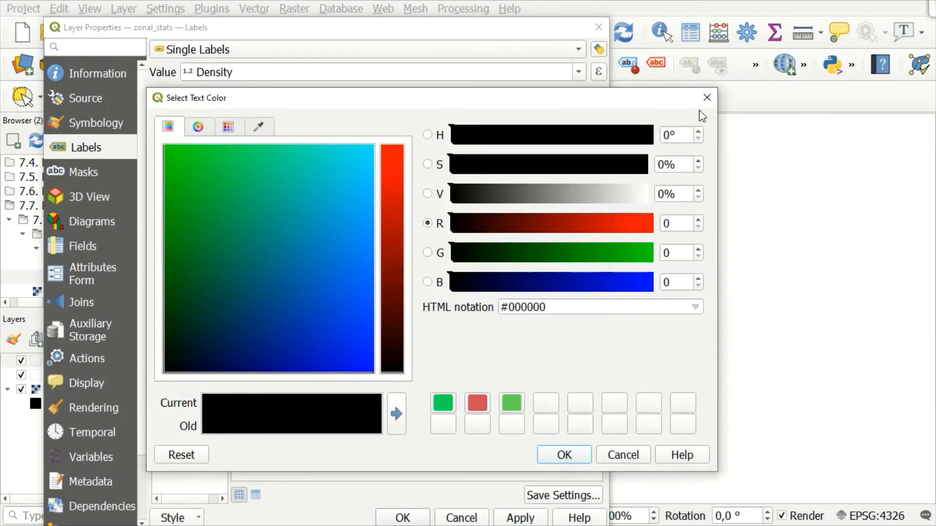
pyautogui.click(707, 97)
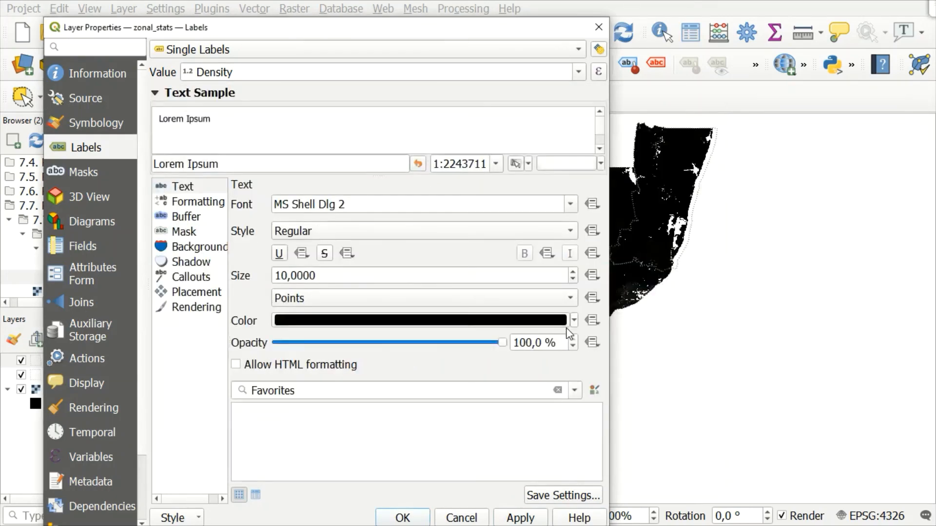
pyautogui.click(575, 321)
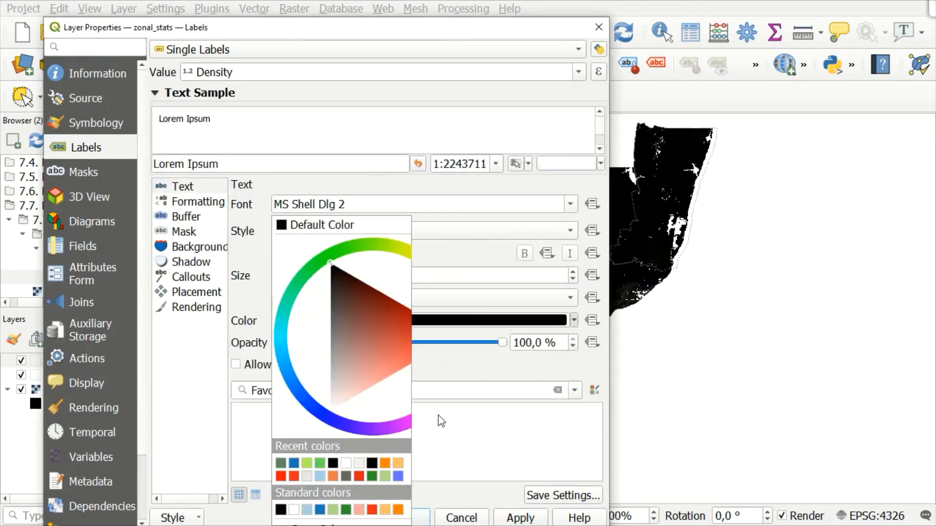
pyautogui.click(280, 476)
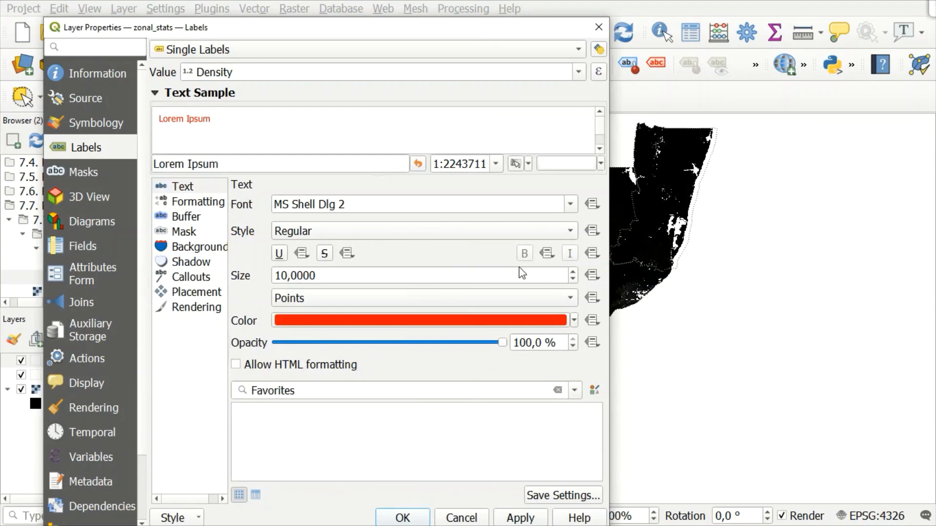
pyautogui.click(574, 272)
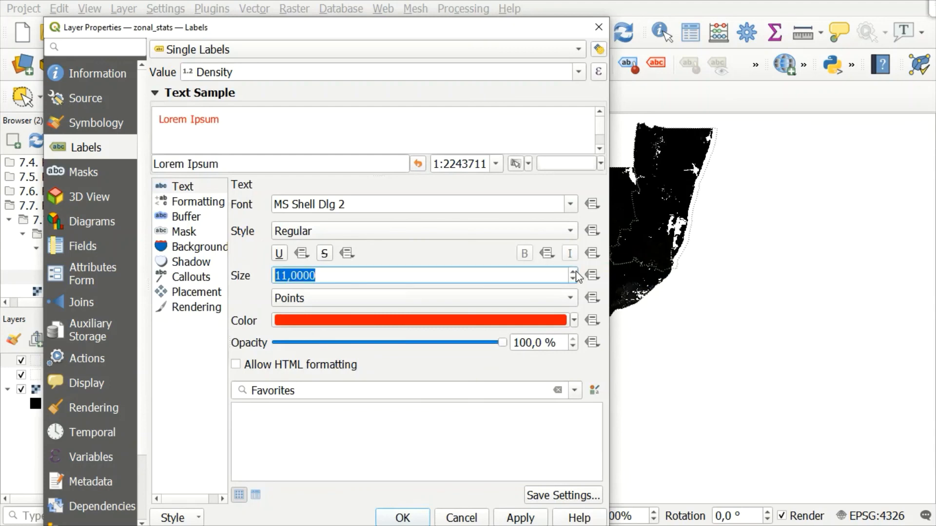
pyautogui.click(574, 272)
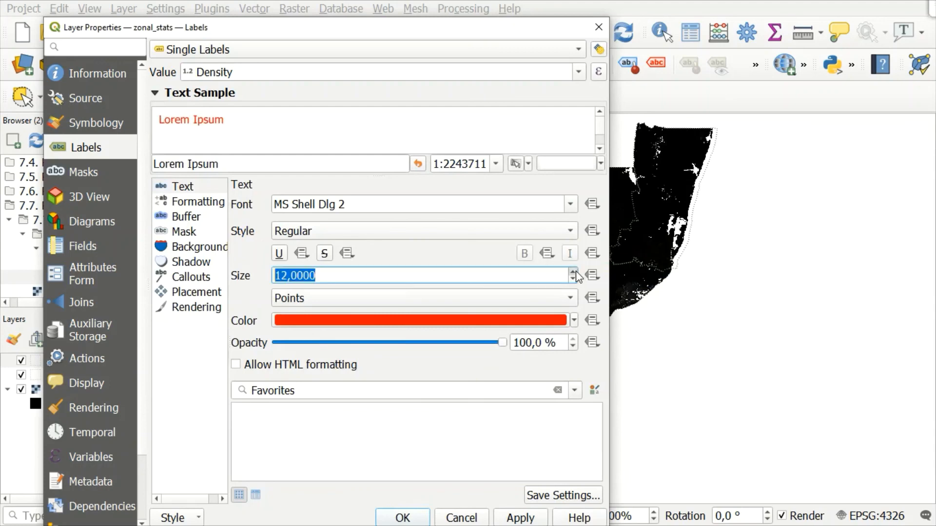
pyautogui.click(511, 519)
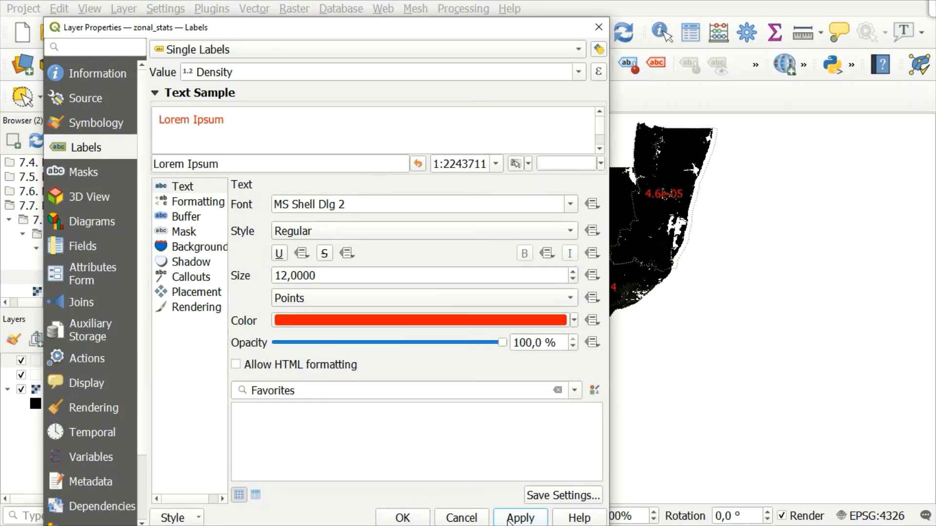
pyautogui.click(403, 518)
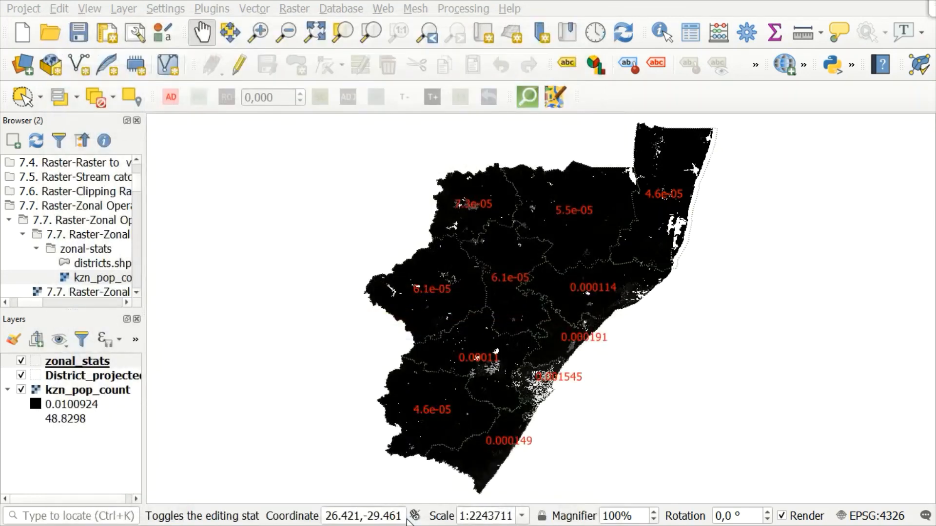
# Select the kzn_pop_count raster layer.
pyautogui.click(88, 390)
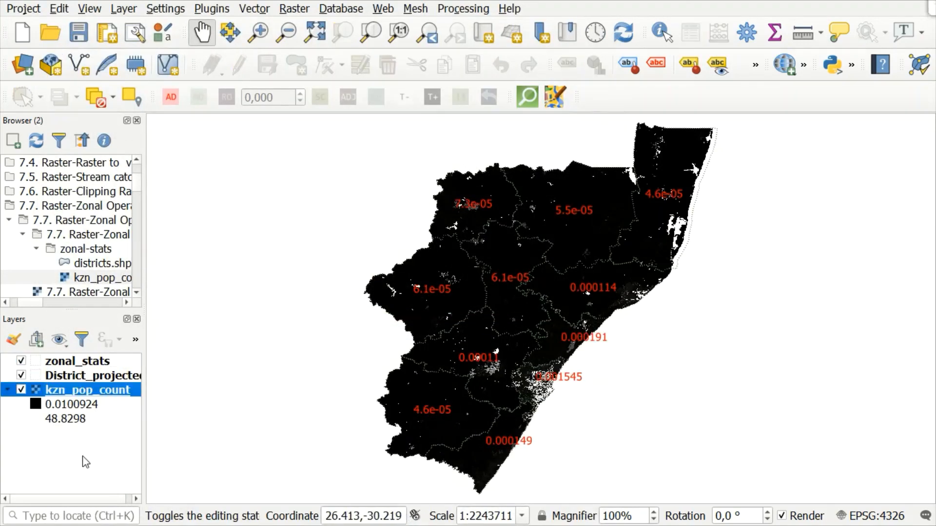